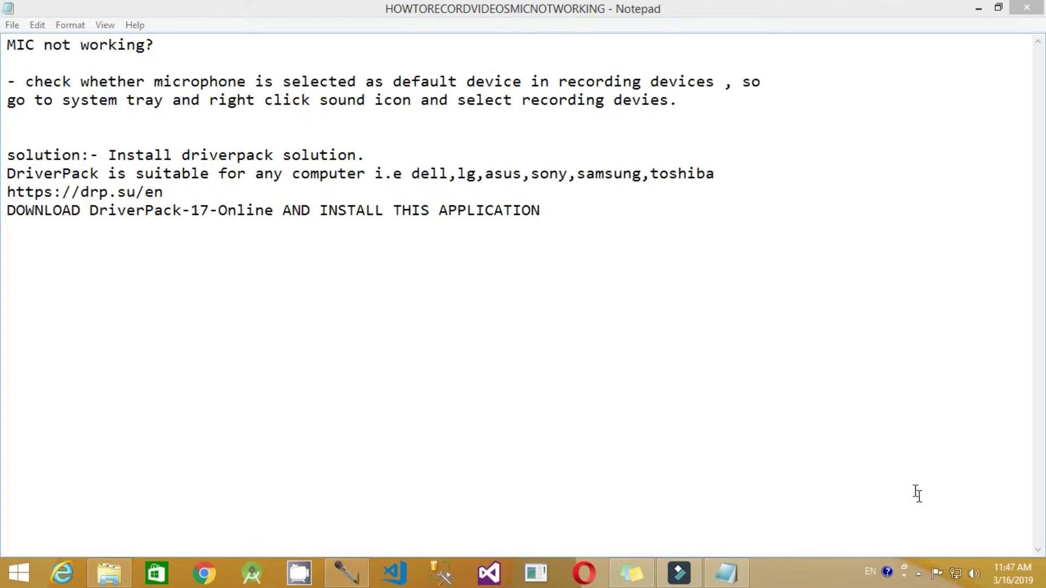
# Check in the recording devices whether the Realtek microphone is the default device, and close the sound settings
pyautogui.rightClick(973, 579)
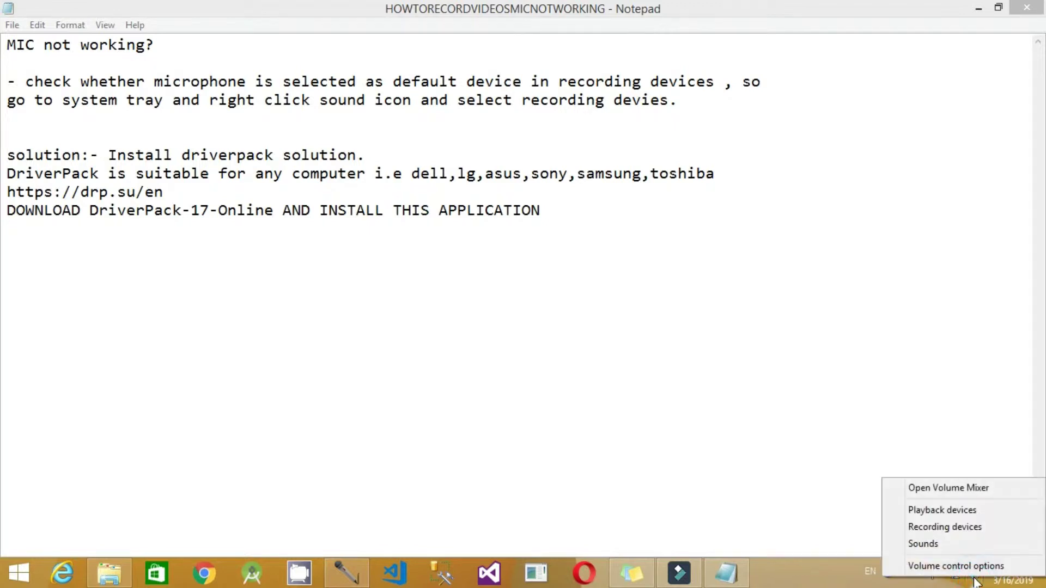
pyautogui.click(954, 527)
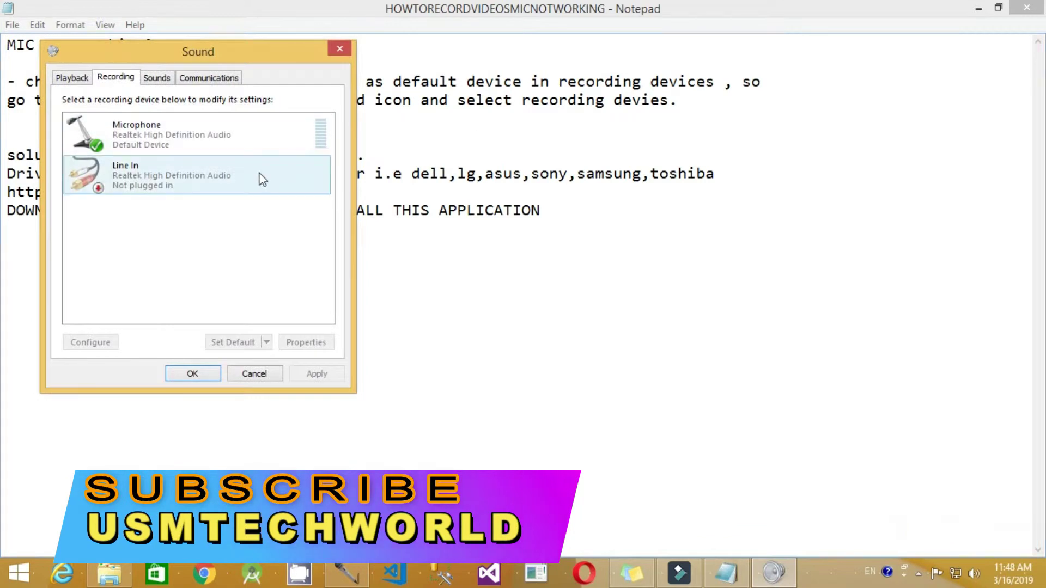
pyautogui.click(202, 143)
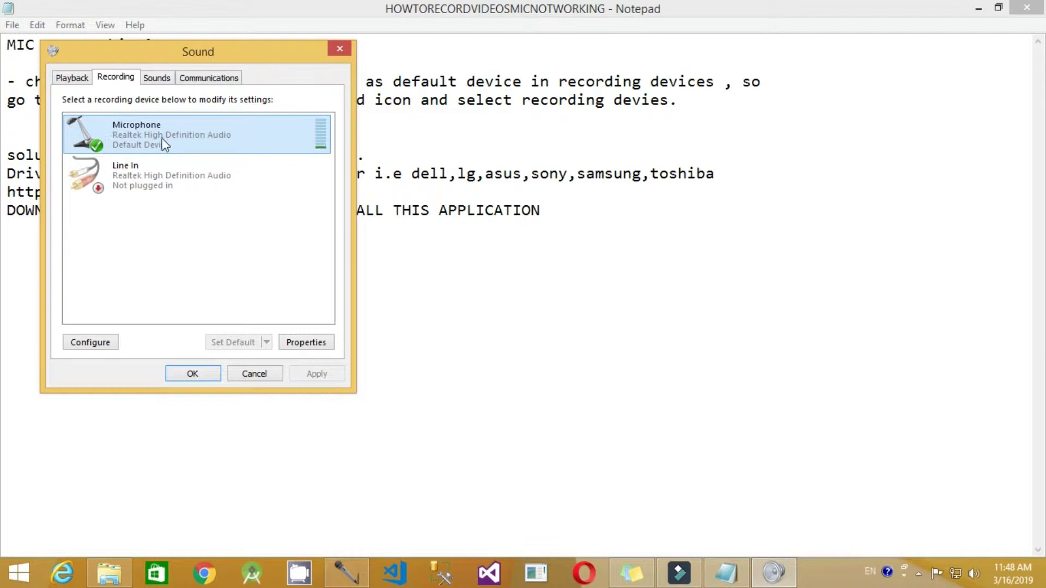
pyautogui.click(341, 49)
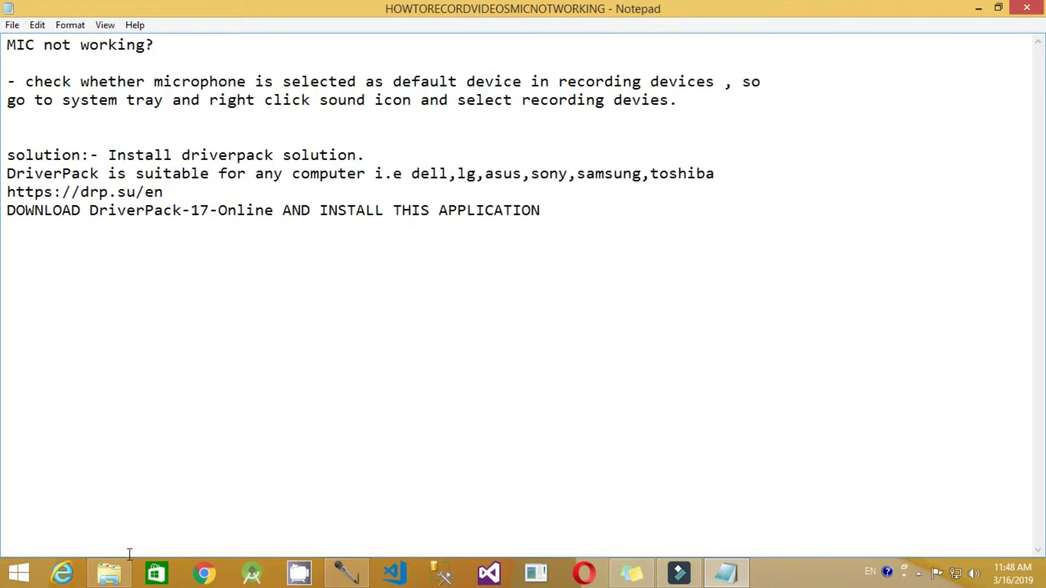
# Switch to the ASUSAUDIODRIVERS folder in File Explorer and open the nested Realtek_Audio_Win7-8-81-10_V6017770 folders down to the setup files
pyautogui.moveTo(113, 583)
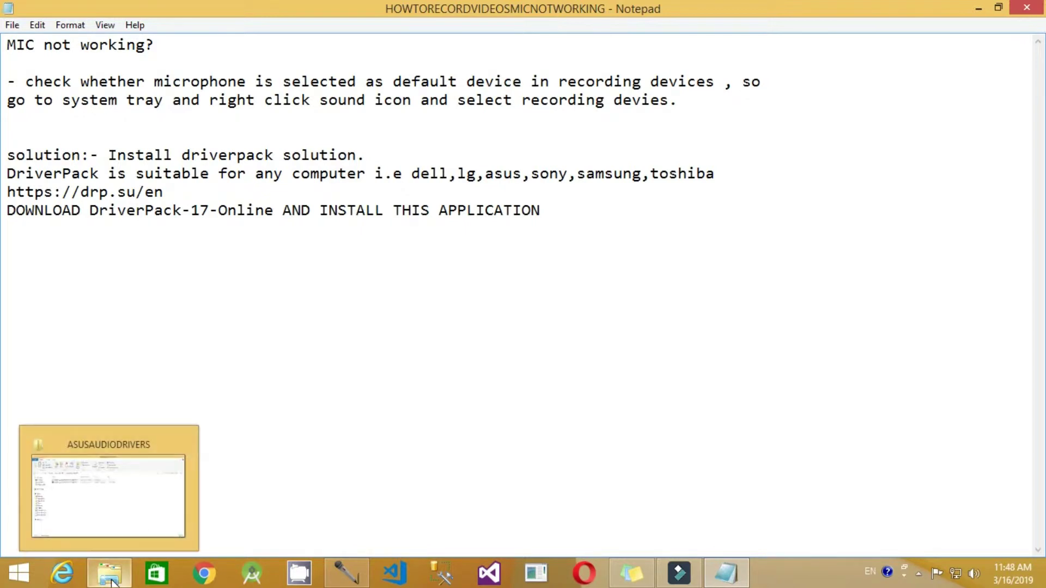
pyautogui.click(121, 510)
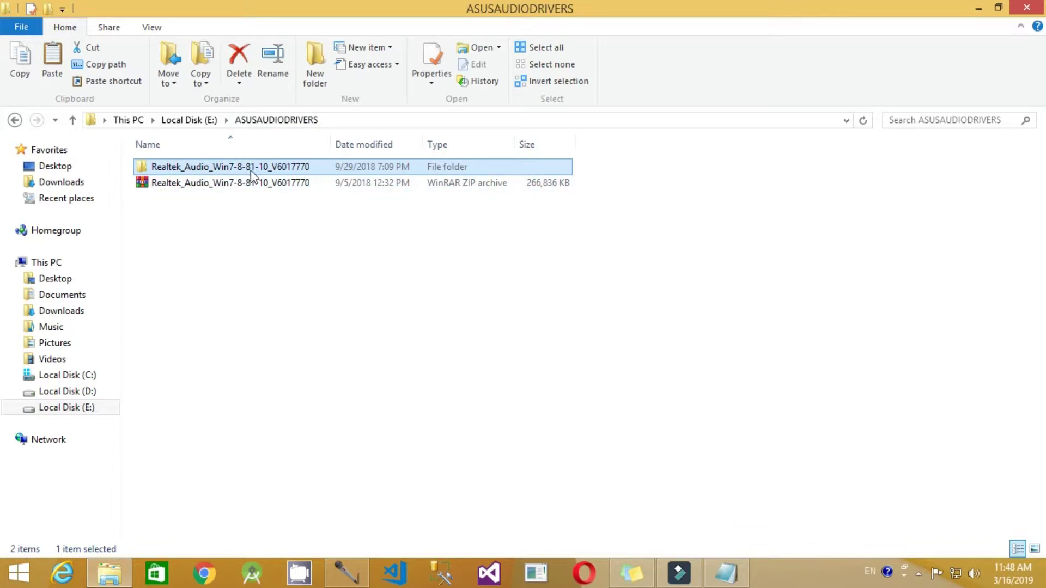
pyautogui.doubleClick(280, 171)
pyautogui.doubleClick(280, 172)
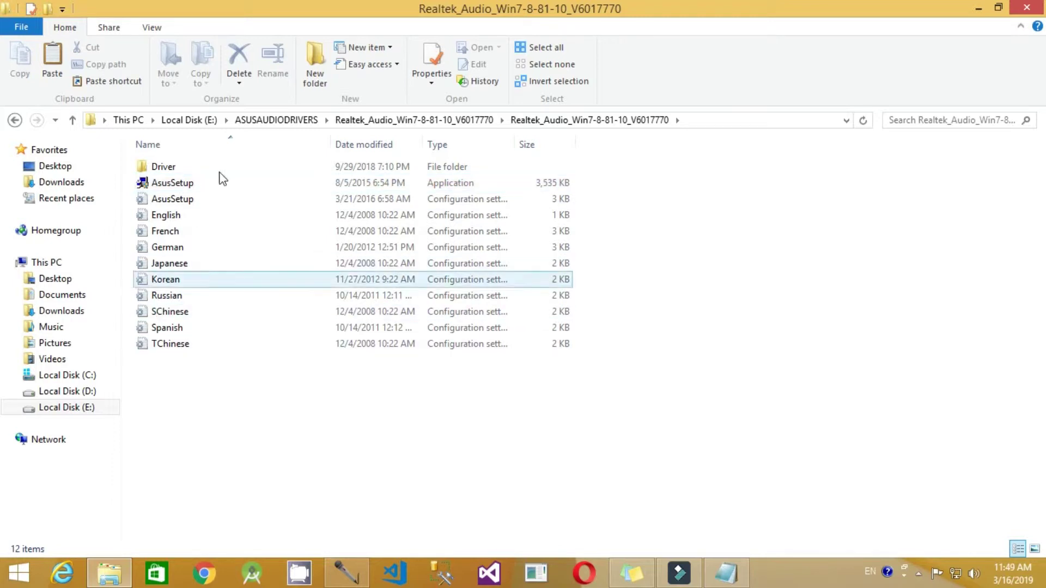
# Recheck the microphone's status and input level among the recording devices, and close the sound settings
pyautogui.rightClick(973, 574)
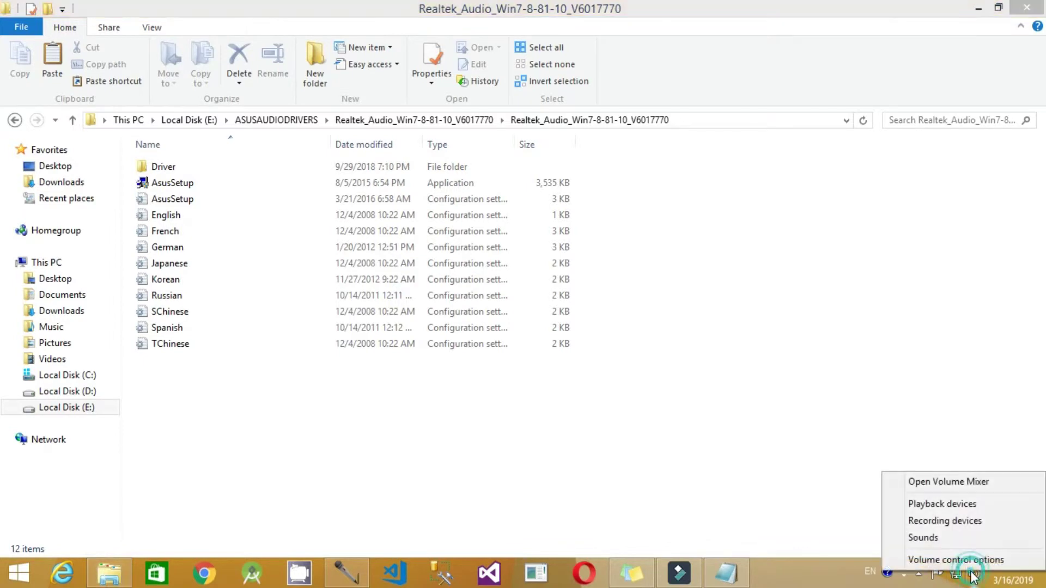
pyautogui.click(940, 522)
pyautogui.click(173, 160)
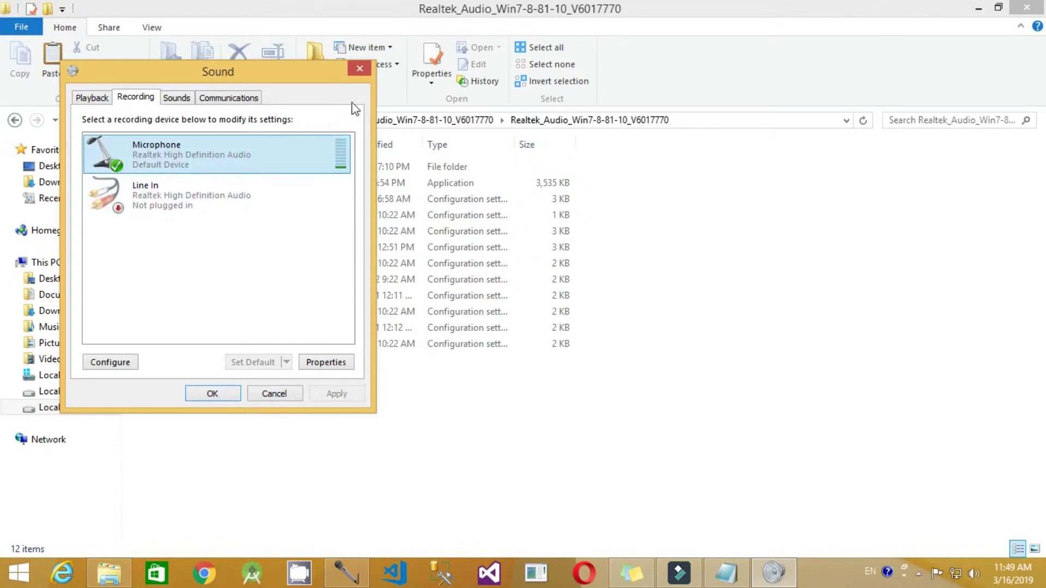
pyautogui.click(358, 69)
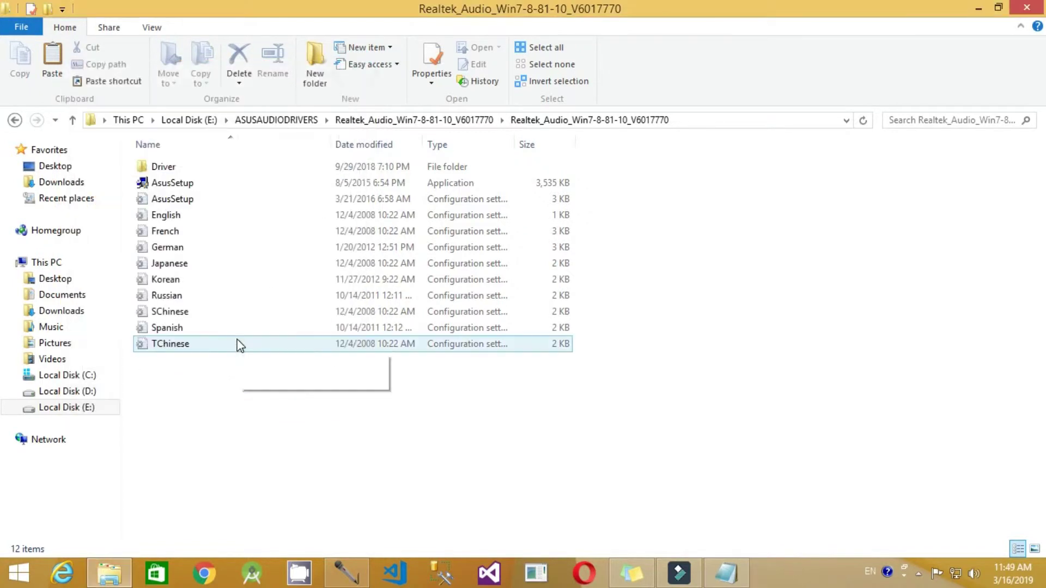
# Inspect the audio inputs and outputs and the sound, video and game controllers in Device Manager, and close it
pyautogui.rightClick(18, 578)
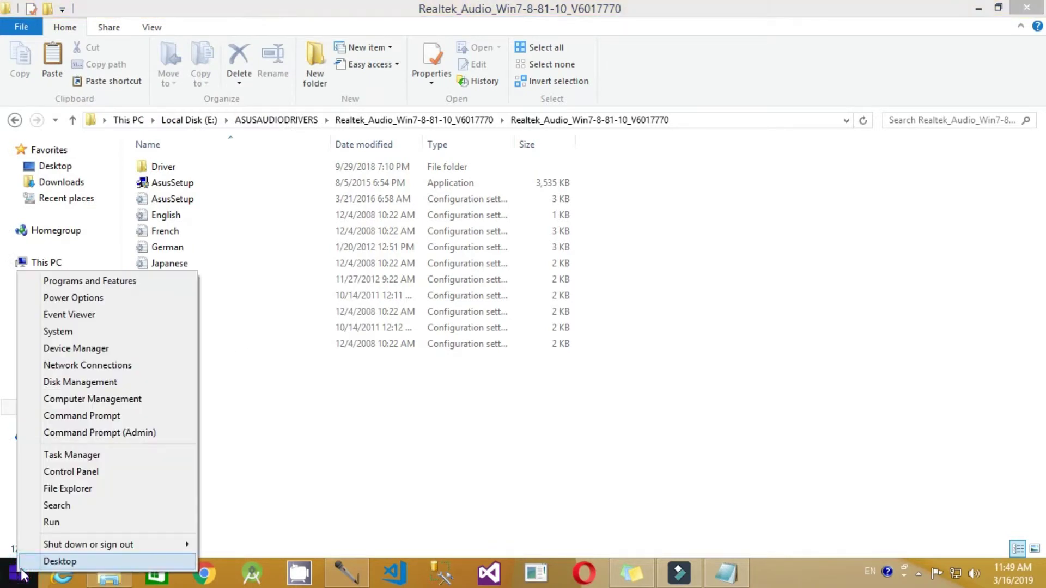
pyautogui.click(60, 348)
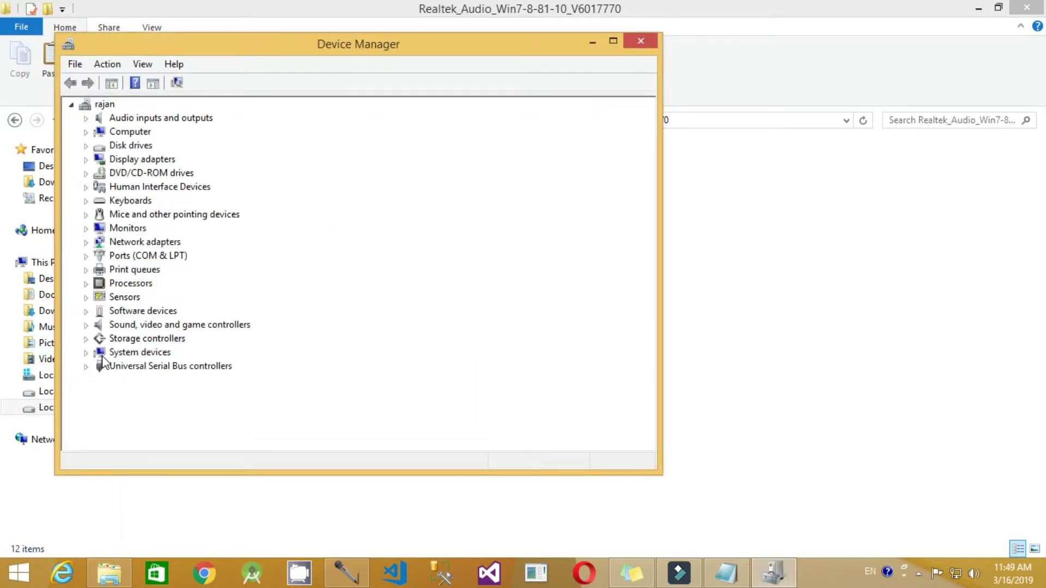
pyautogui.click(87, 118)
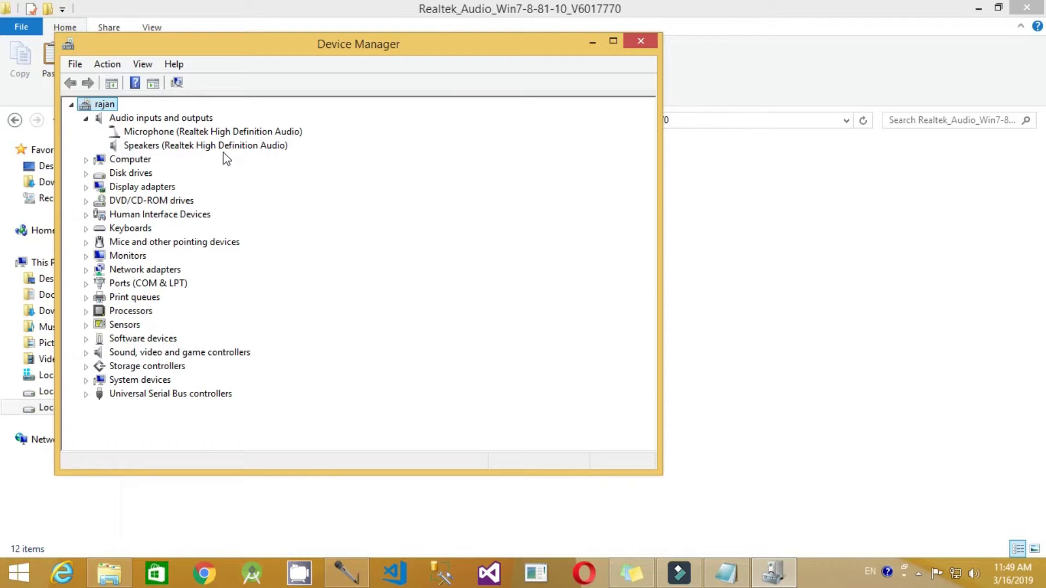
pyautogui.click(86, 353)
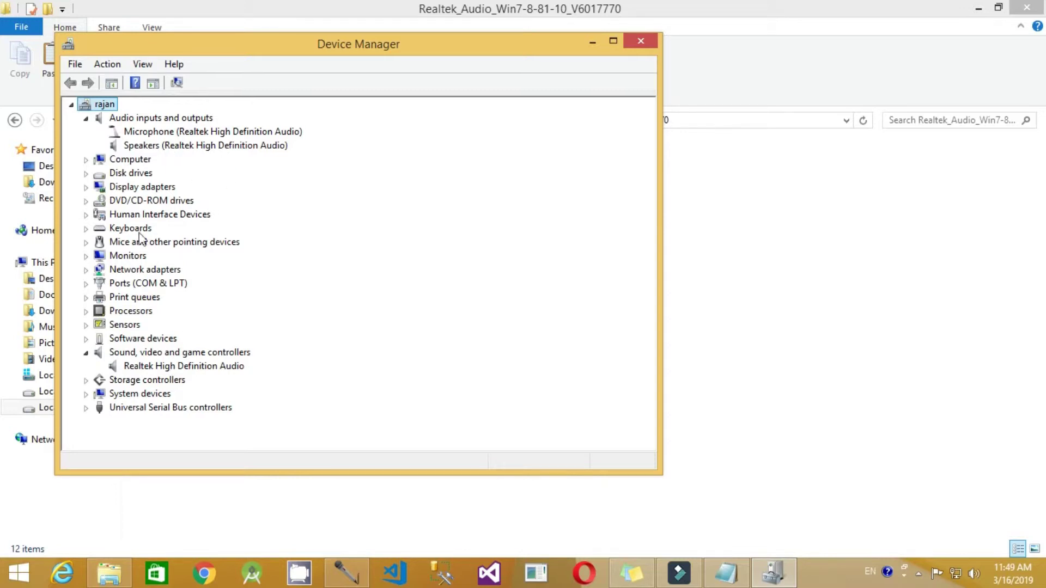
pyautogui.click(632, 46)
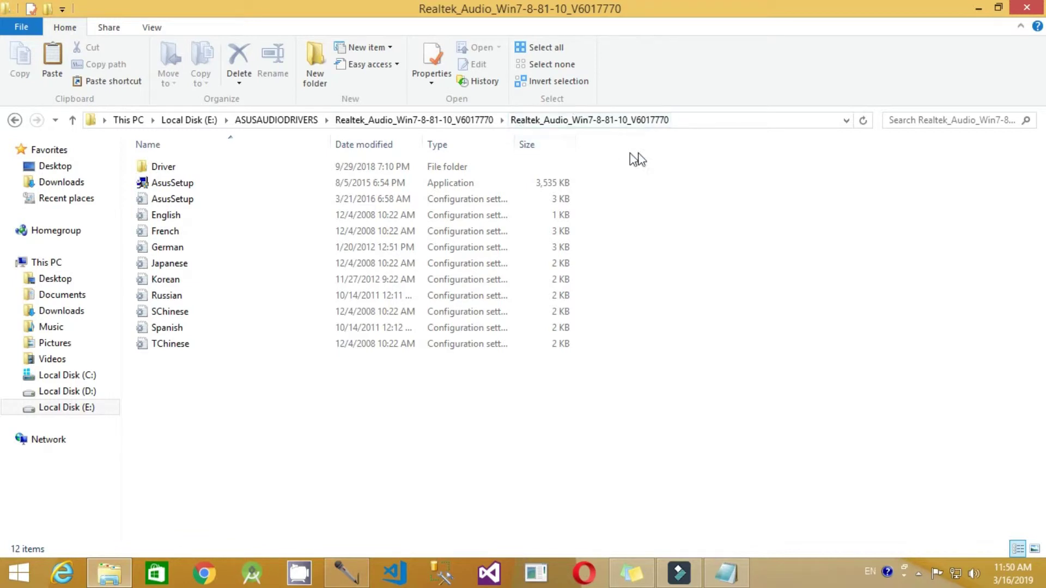
# Open Realtek HD Audio Manager and review its connector and recording device options, accepting them as they are
pyautogui.click(919, 573)
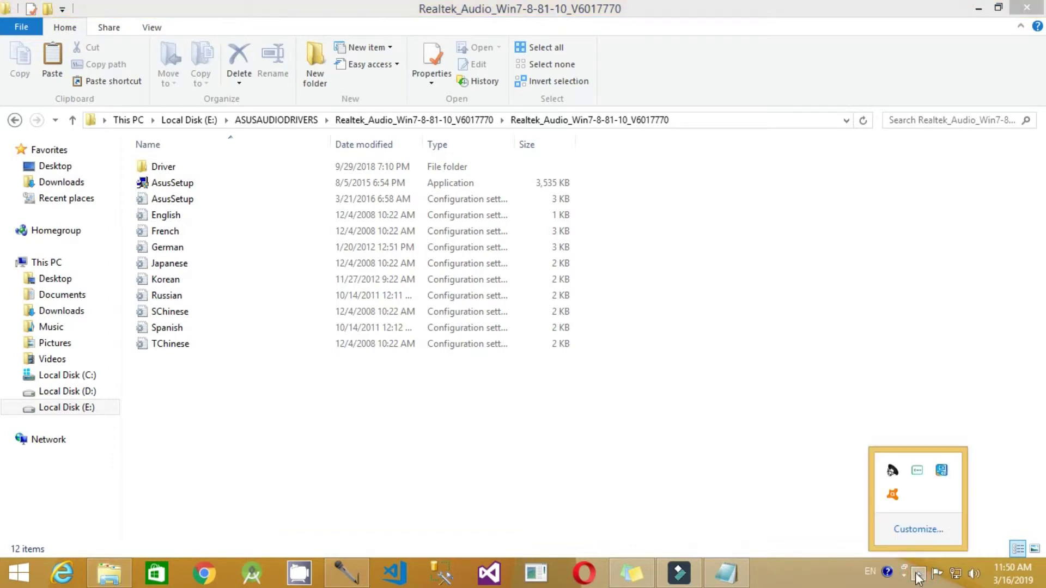
pyautogui.rightClick(892, 472)
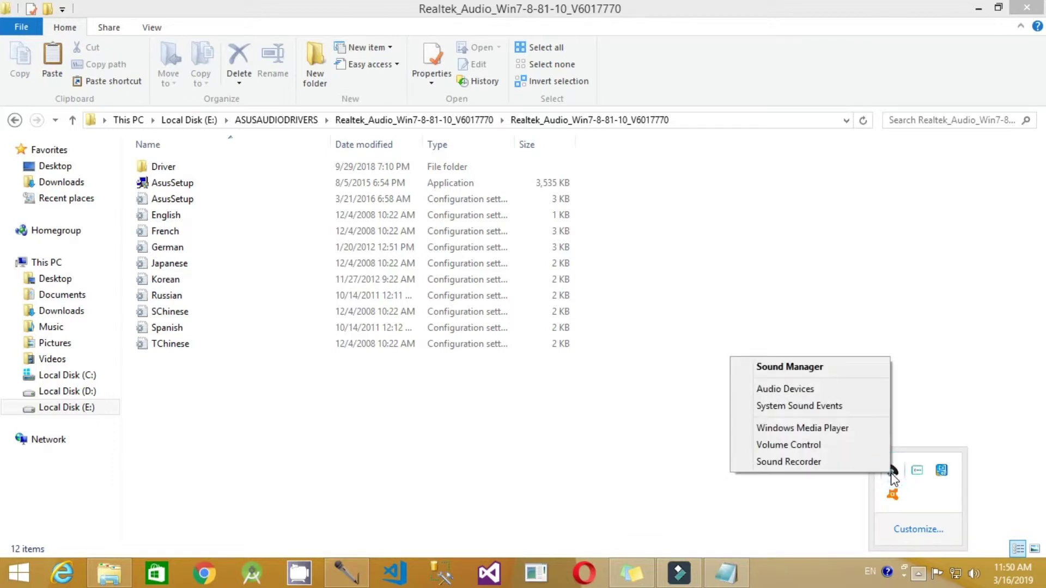
pyautogui.click(802, 368)
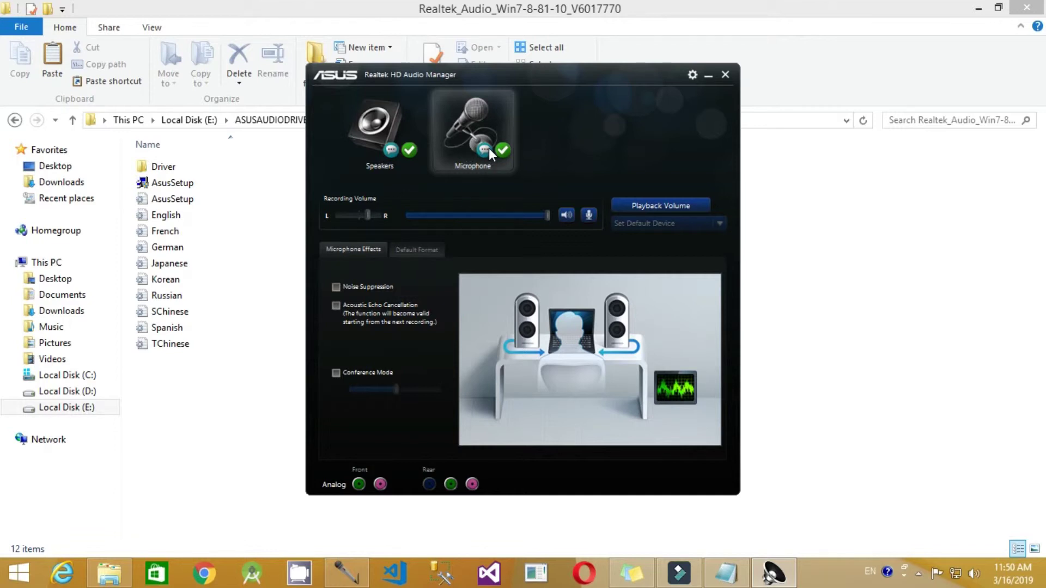
pyautogui.click(692, 75)
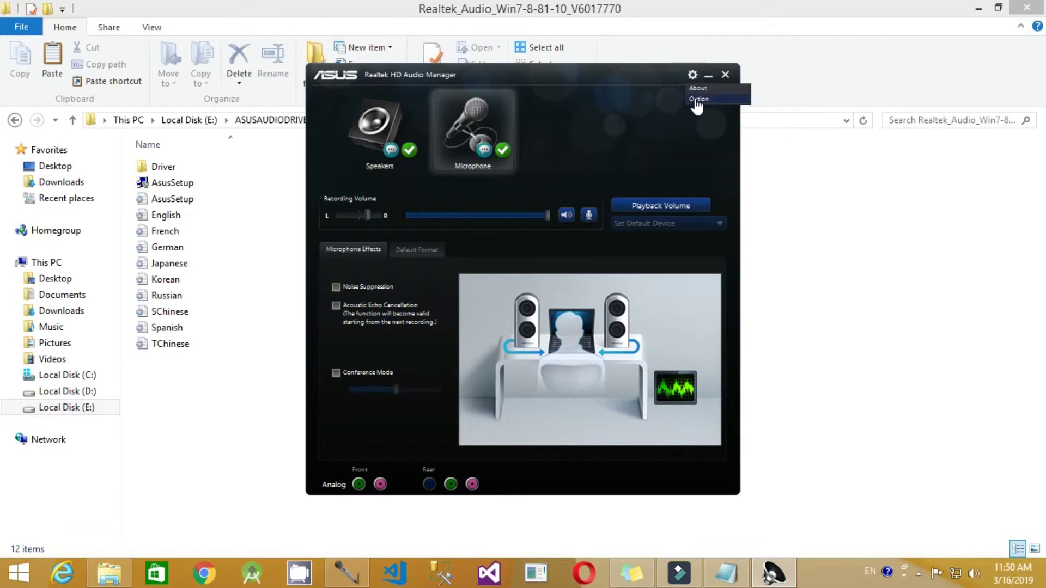
pyautogui.click(703, 100)
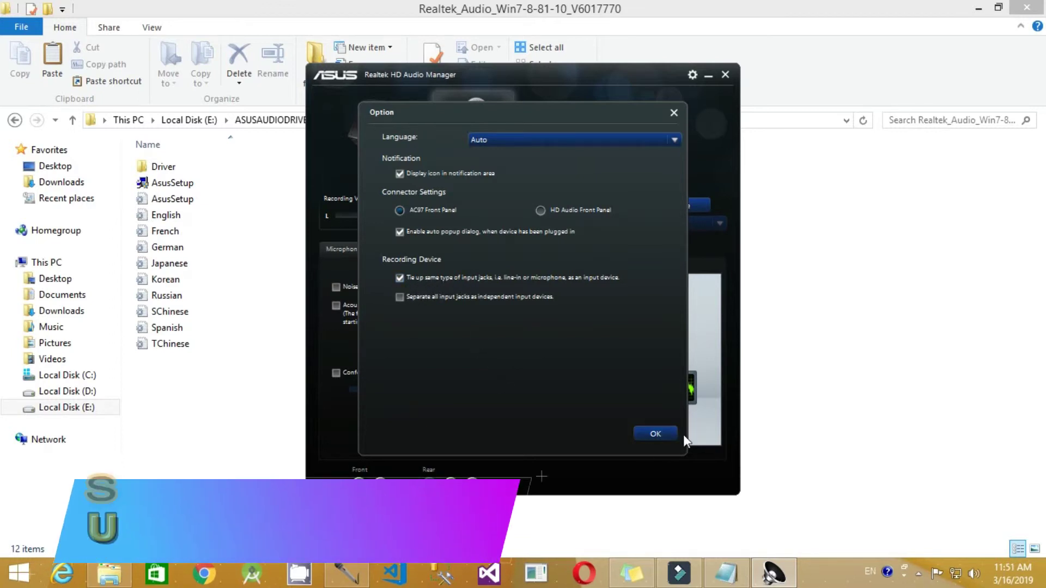
pyautogui.click(655, 433)
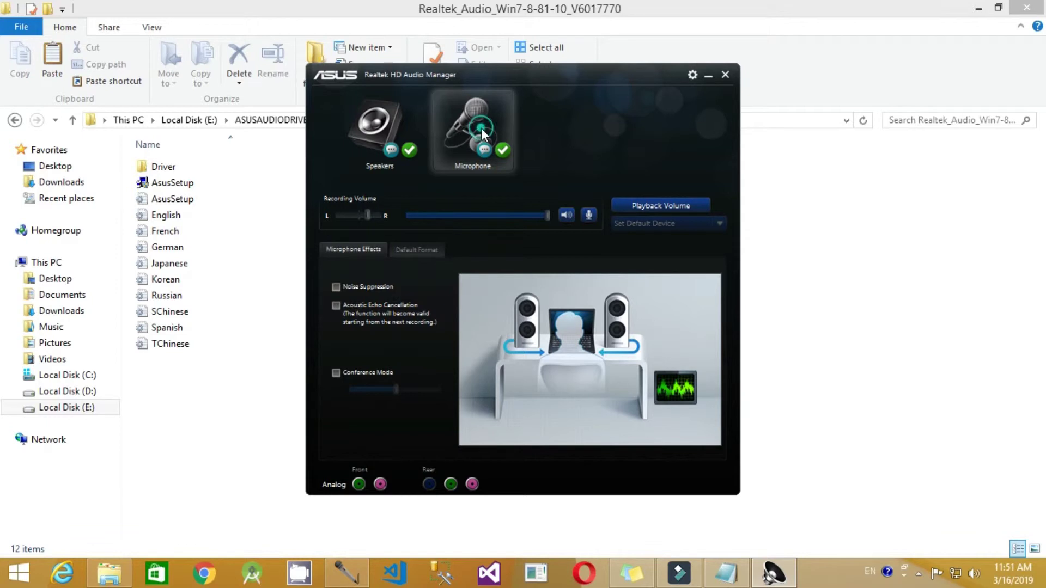
# Check the device types assigned to the rear speaker and front microphone jacks, and close the audio manager
pyautogui.click(473, 485)
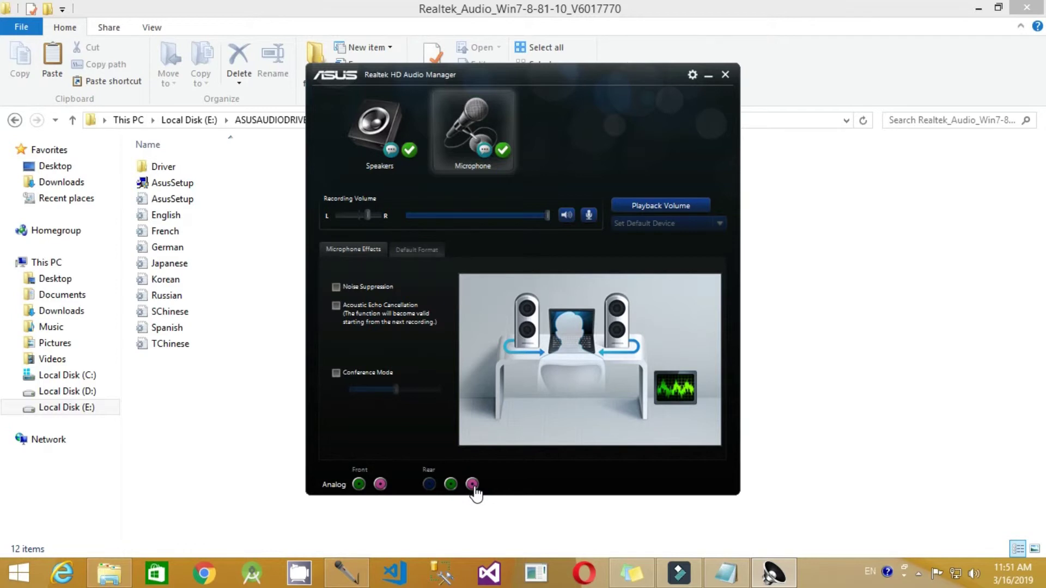
pyautogui.click(473, 485)
pyautogui.click(451, 484)
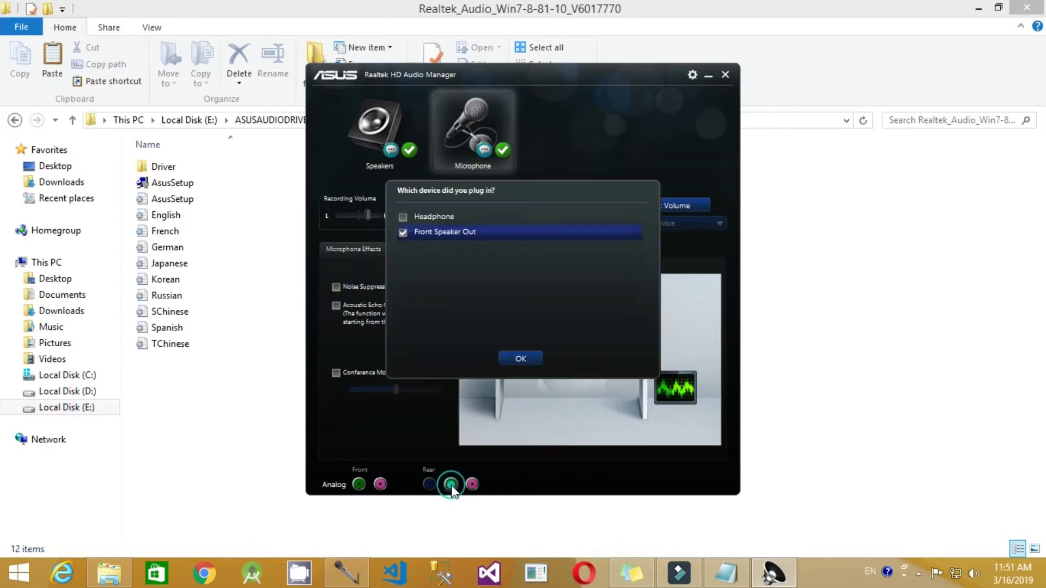
pyautogui.click(531, 361)
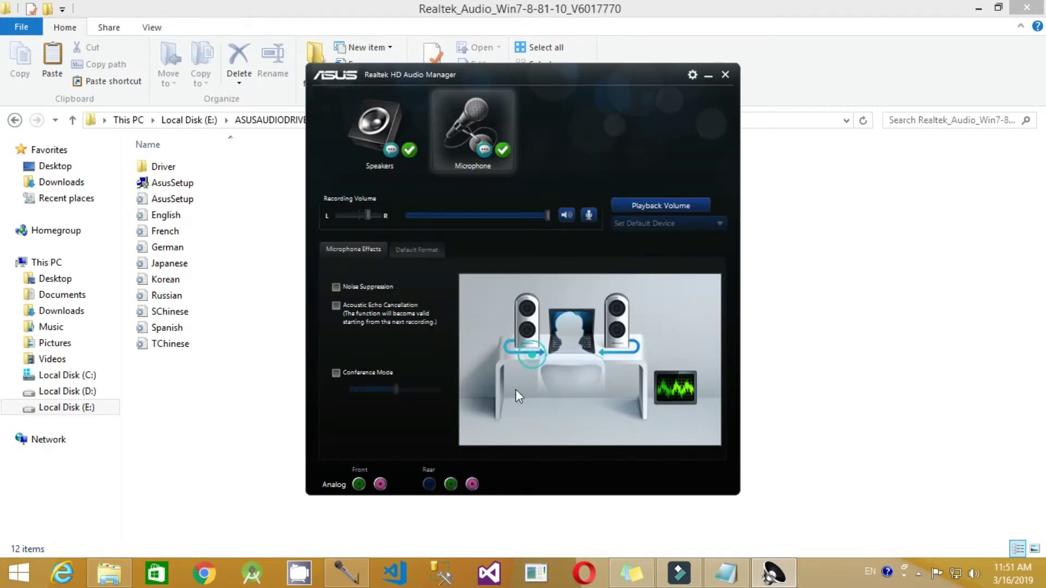
pyautogui.click(450, 484)
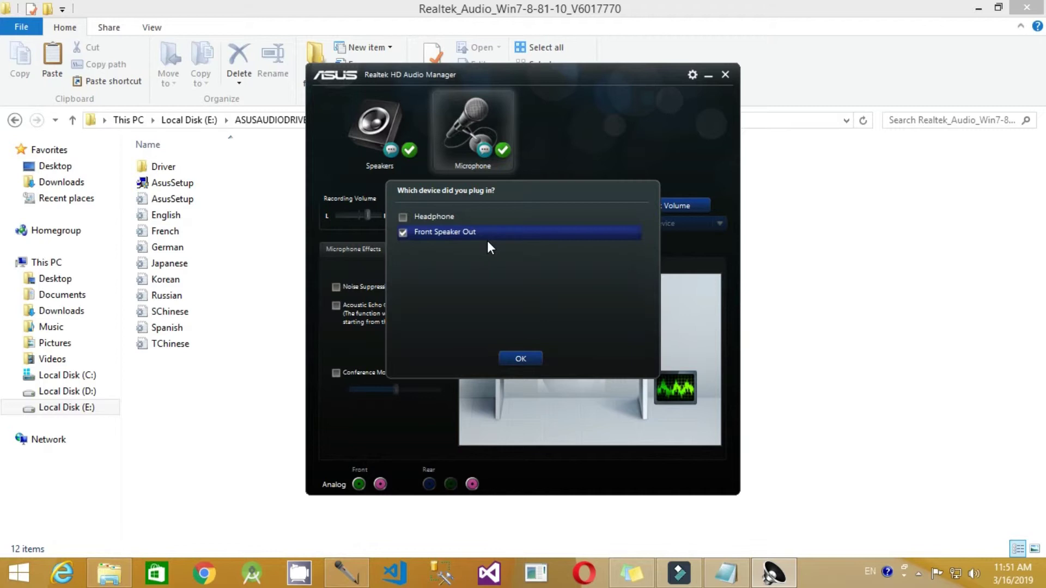
pyautogui.click(509, 362)
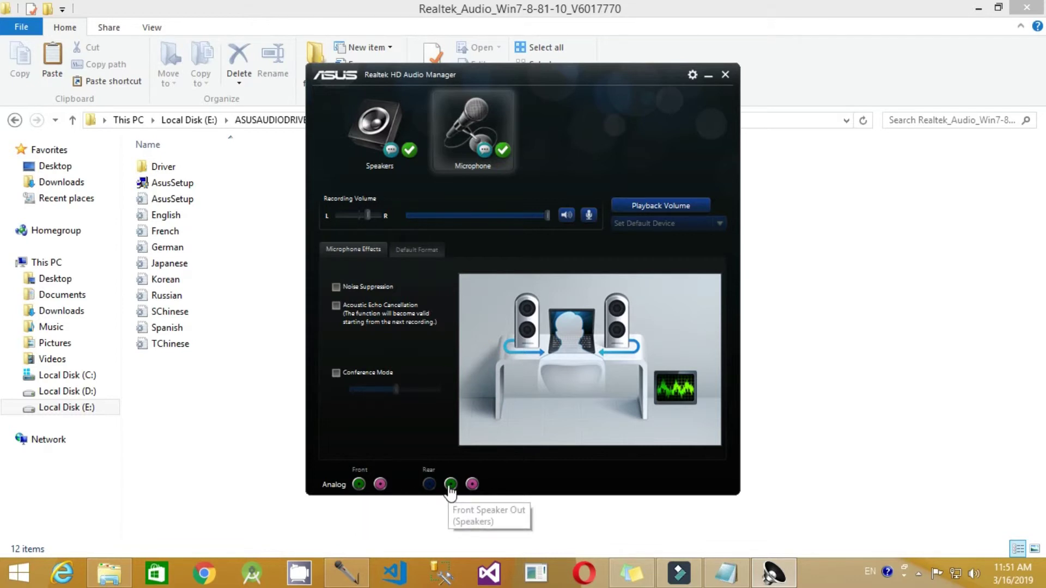
pyautogui.click(379, 486)
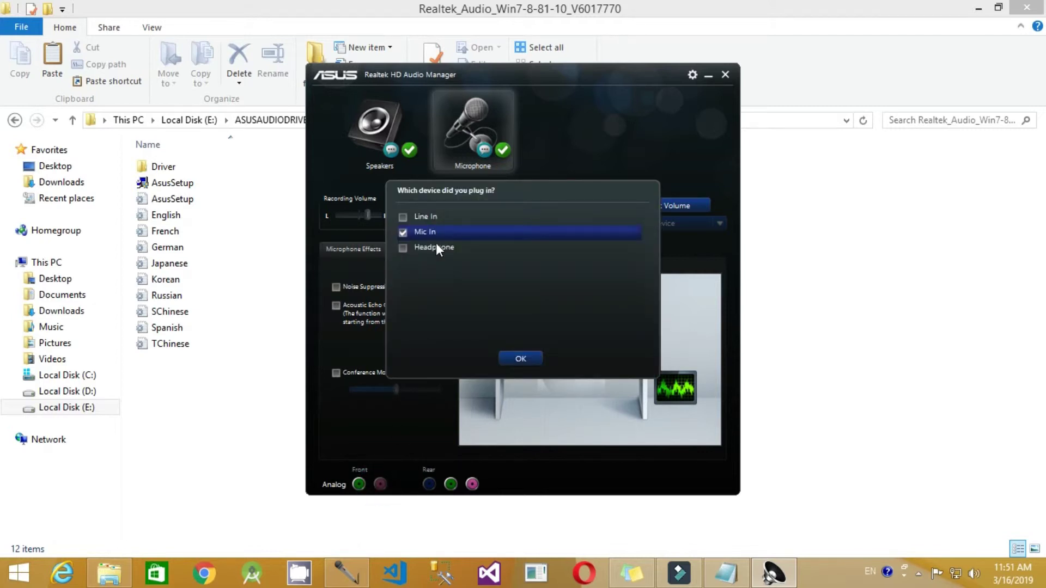
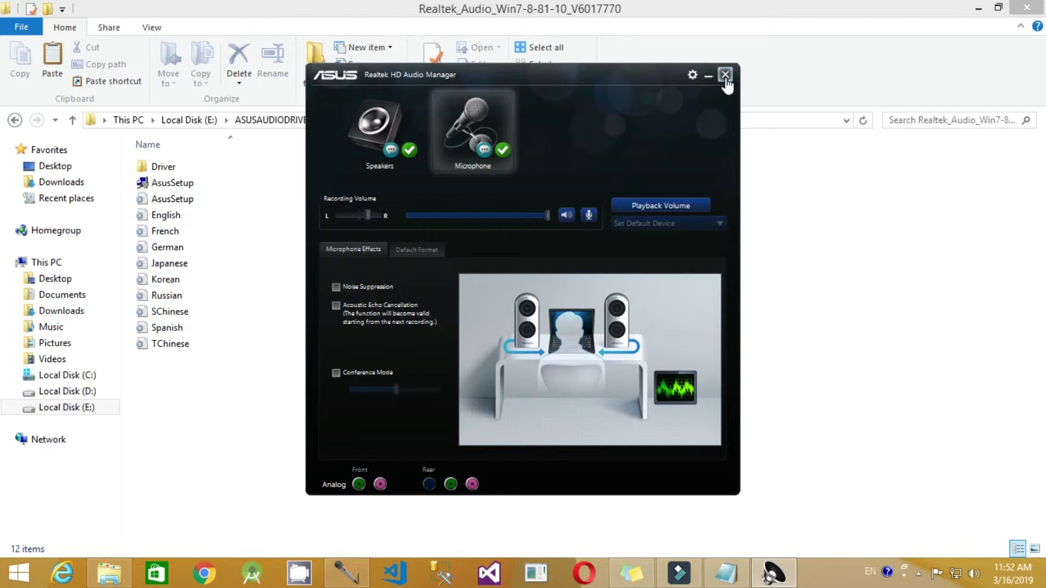
pyautogui.click(725, 76)
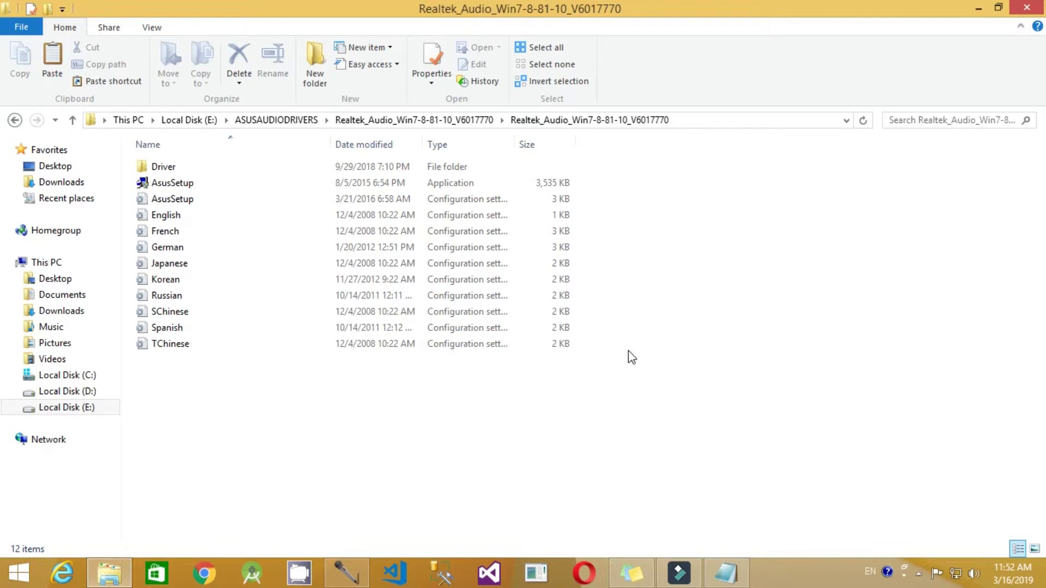
# Switch to the microphone troubleshooting notes in Notepad and check the system speaker volume
pyautogui.click(729, 572)
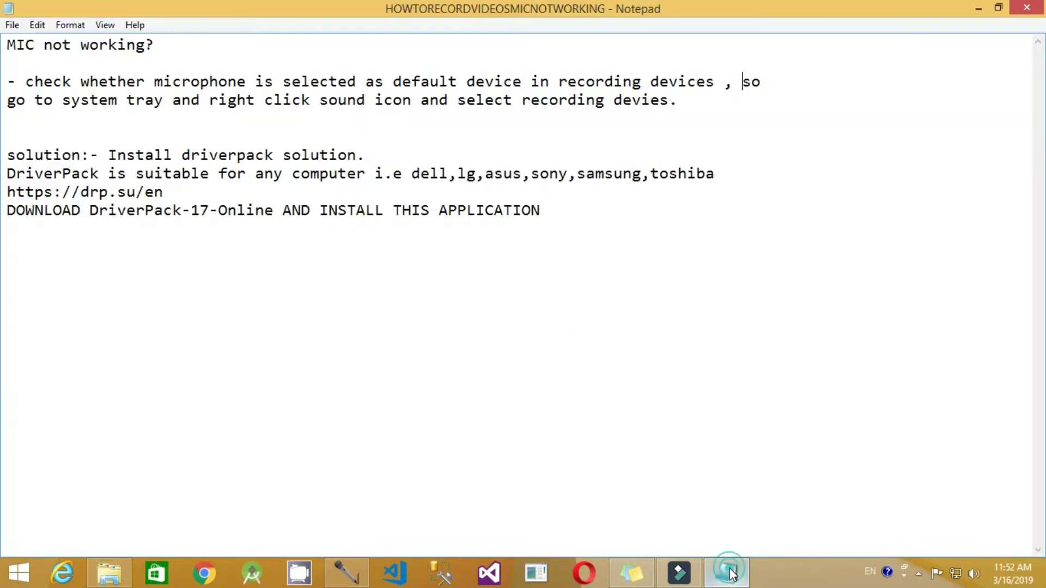
pyautogui.click(577, 295)
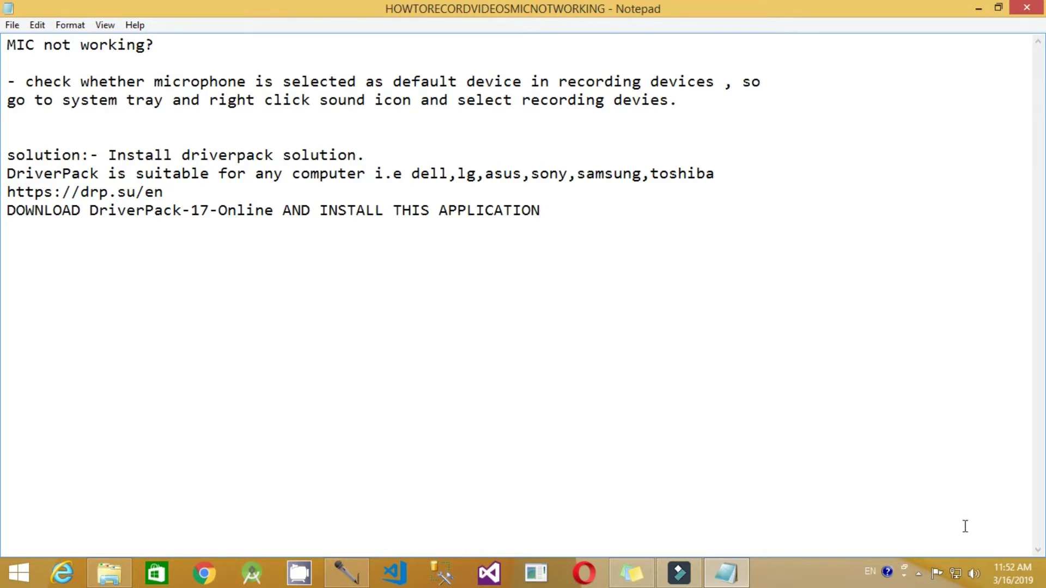
pyautogui.click(973, 578)
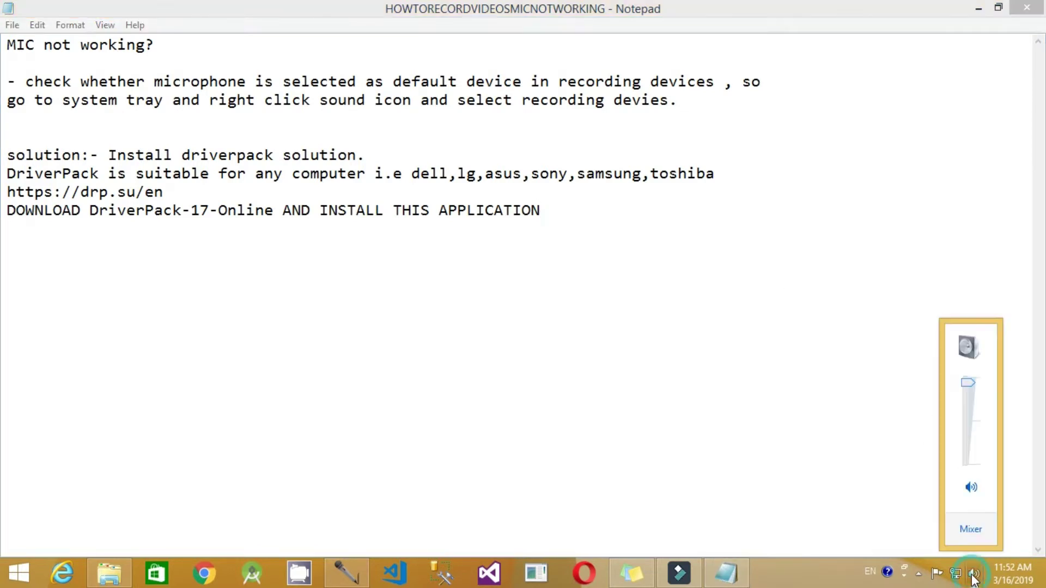
pyautogui.click(968, 388)
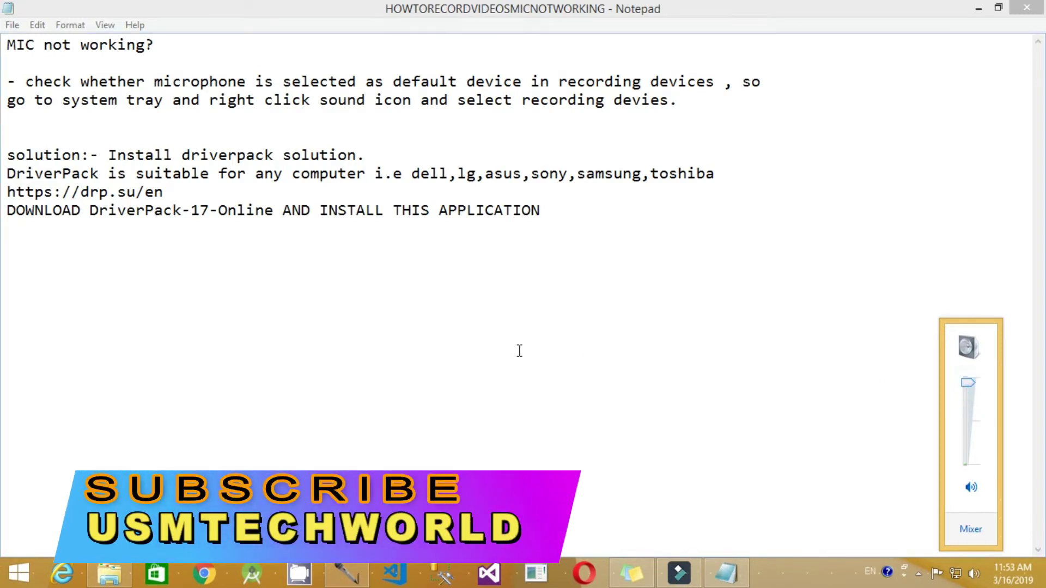
pyautogui.click(489, 296)
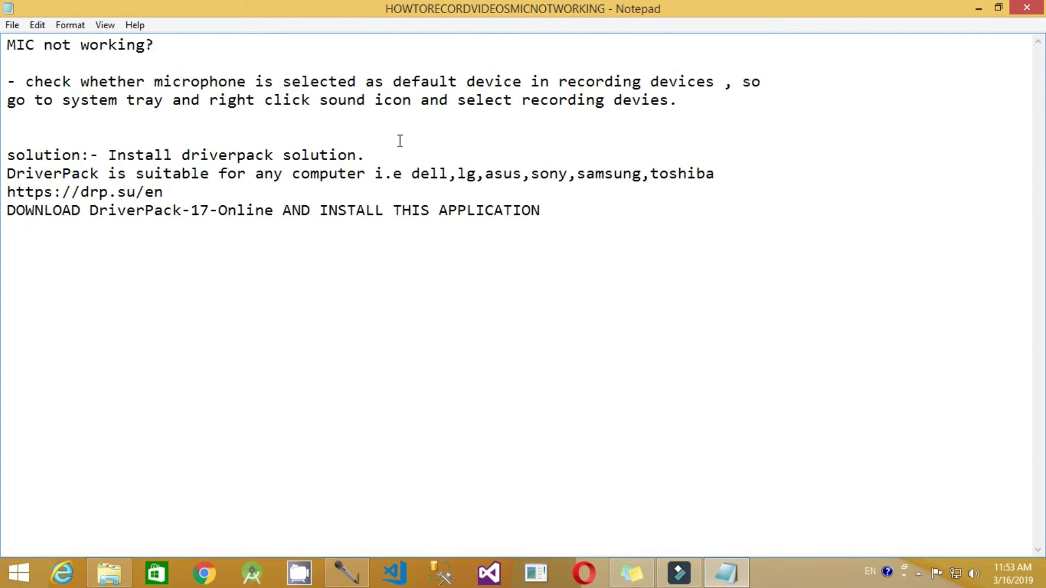
# Switch to File Explorer, go up to the parent Realtek_Audio_Win7-8-81-10_V6017770 driver folder, and return to the Notepad notes
pyautogui.click(115, 575)
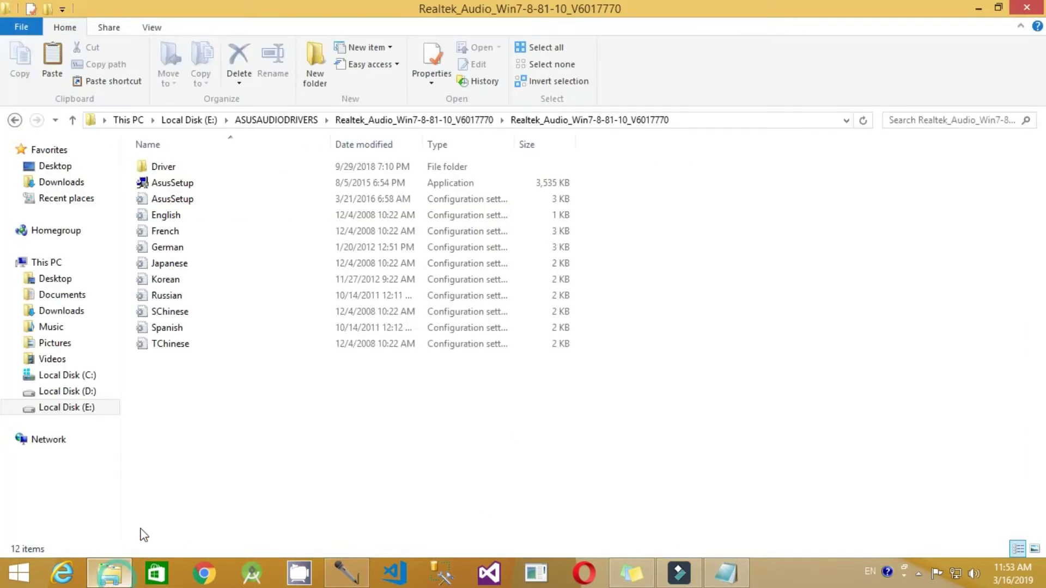
pyautogui.click(365, 120)
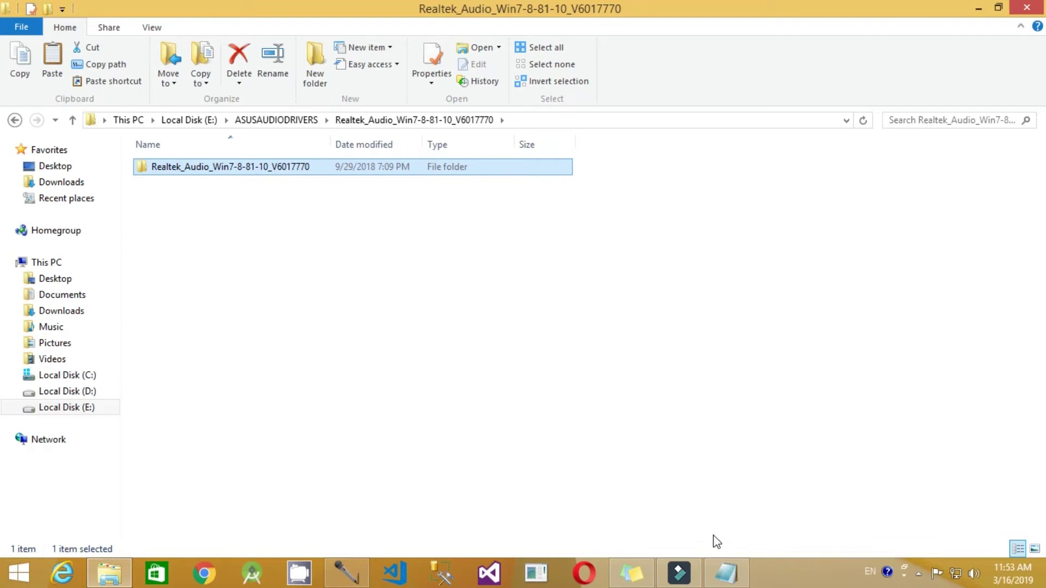
pyautogui.click(727, 574)
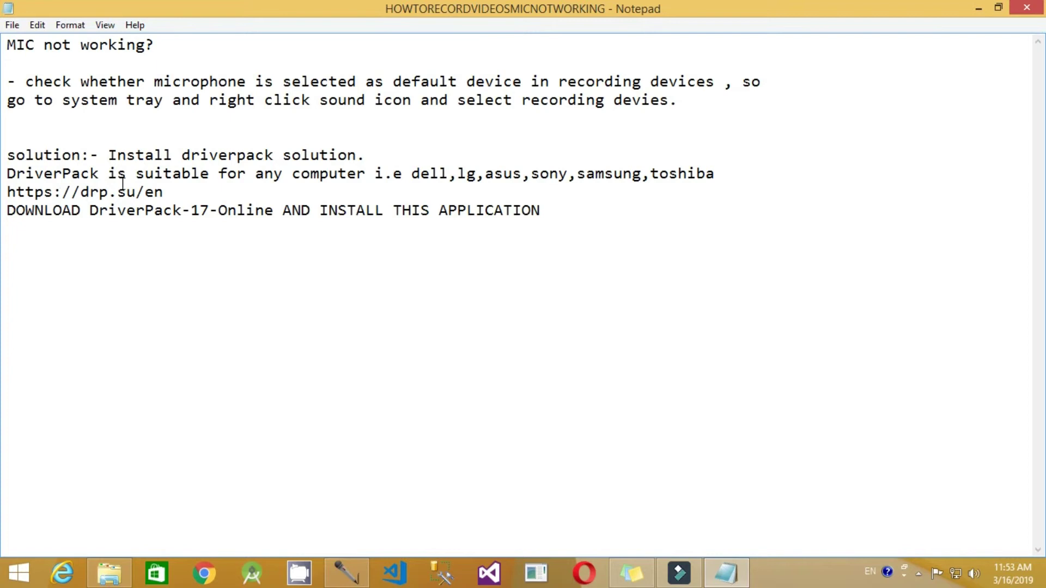
pyautogui.click(331, 193)
pyautogui.moveTo(164, 194); pyautogui.dragTo(6, 194)
pyautogui.hotkey('ctrl', 'c')
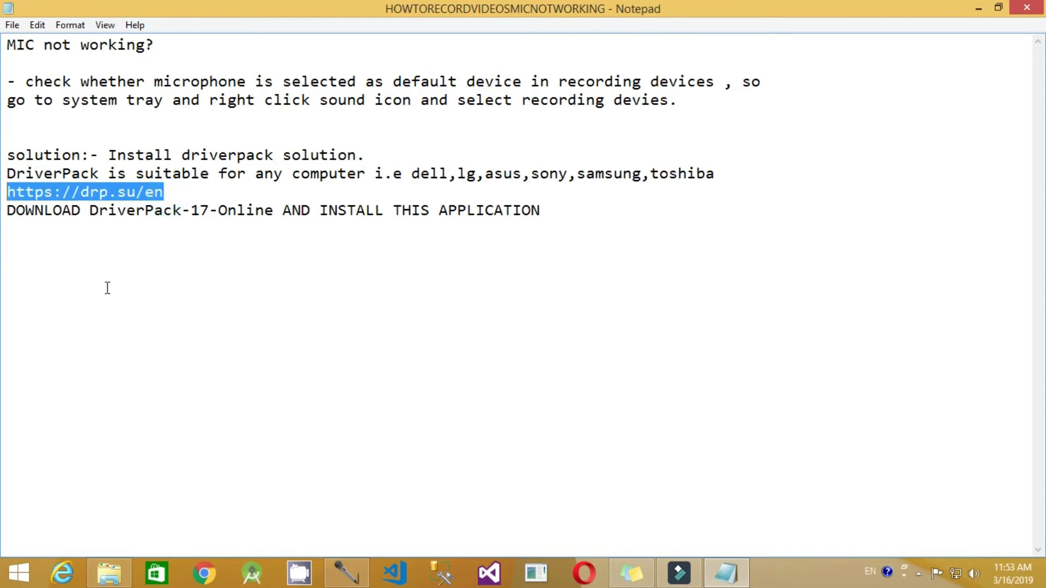
pyautogui.click(200, 574)
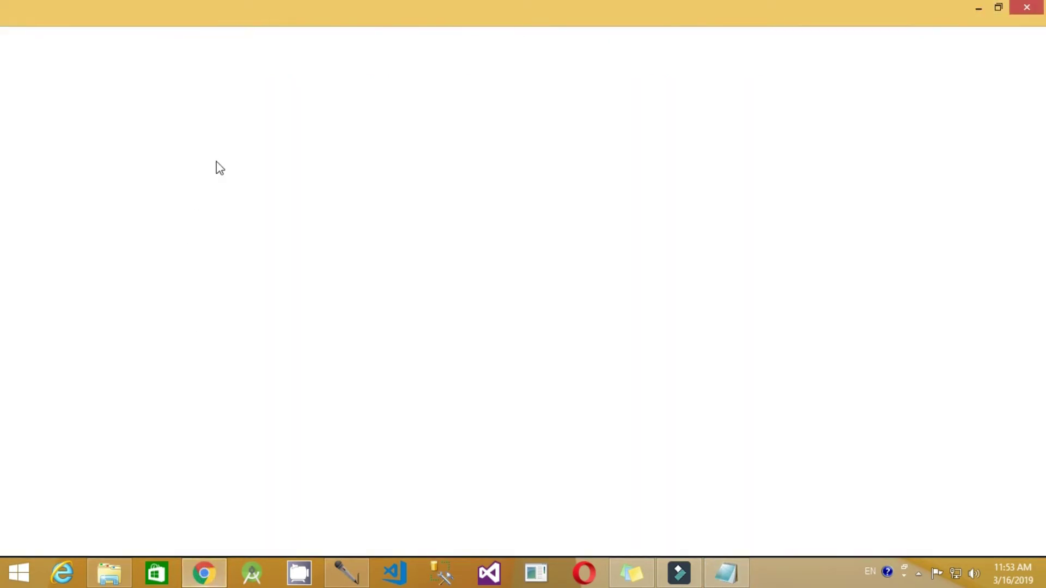
pyautogui.hotkey('ctrl', 'v')
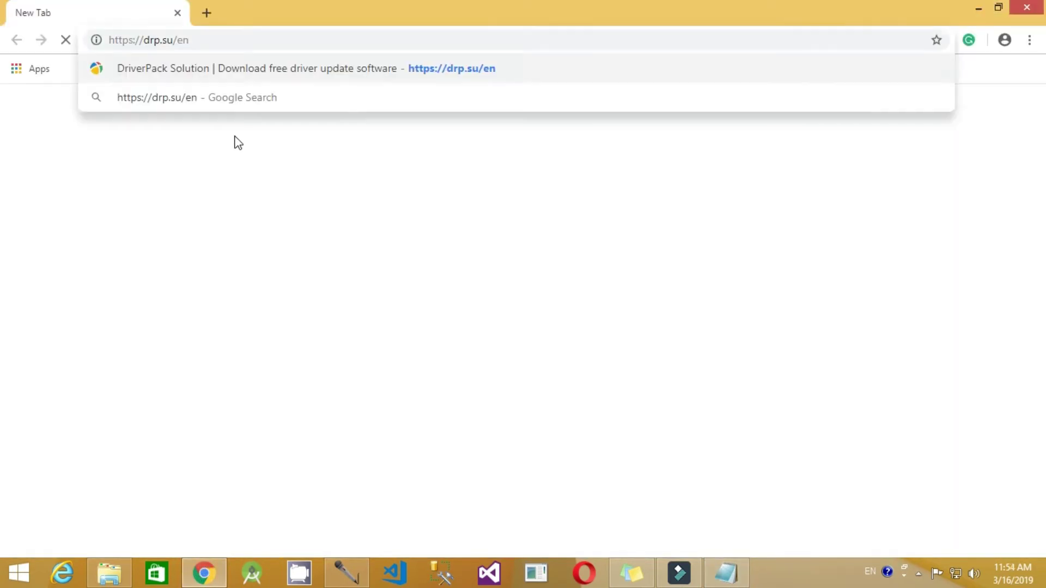
pyautogui.press('Return')
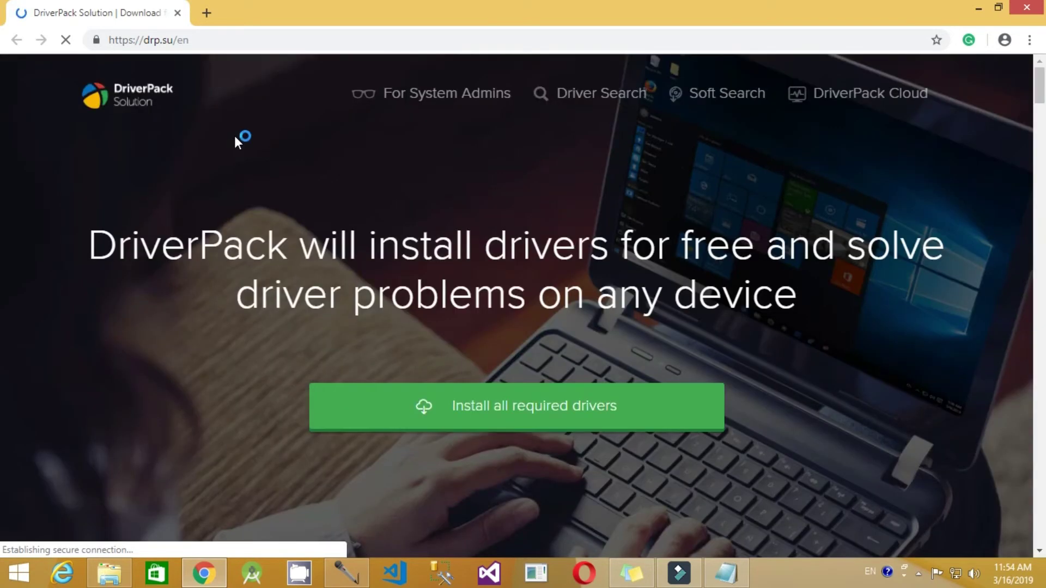
# Look through the DriverPack Solution home page for its driver installation and download options, and minimize the browser
pyautogui.scroll(-3, 666, 450)
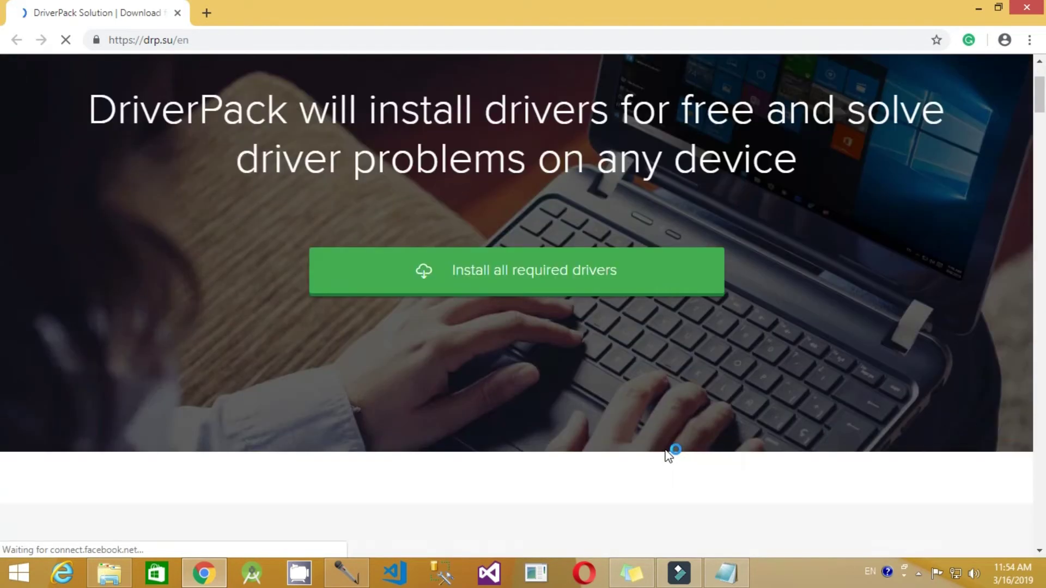
pyautogui.click(513, 264)
pyautogui.scroll(-4, 596, 355)
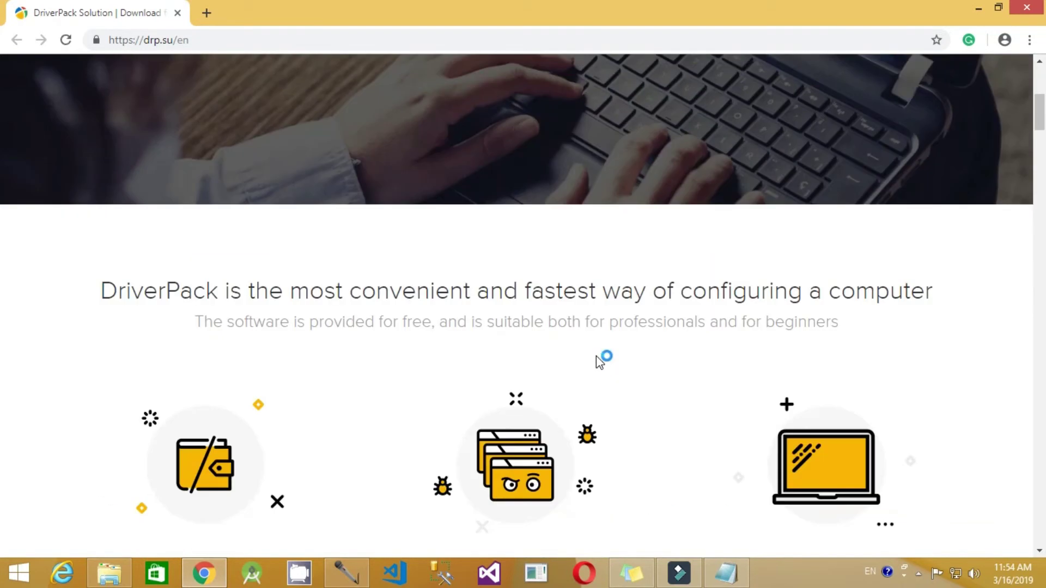
pyautogui.scroll(-10, 596, 355)
pyautogui.scroll(-6, 596, 356)
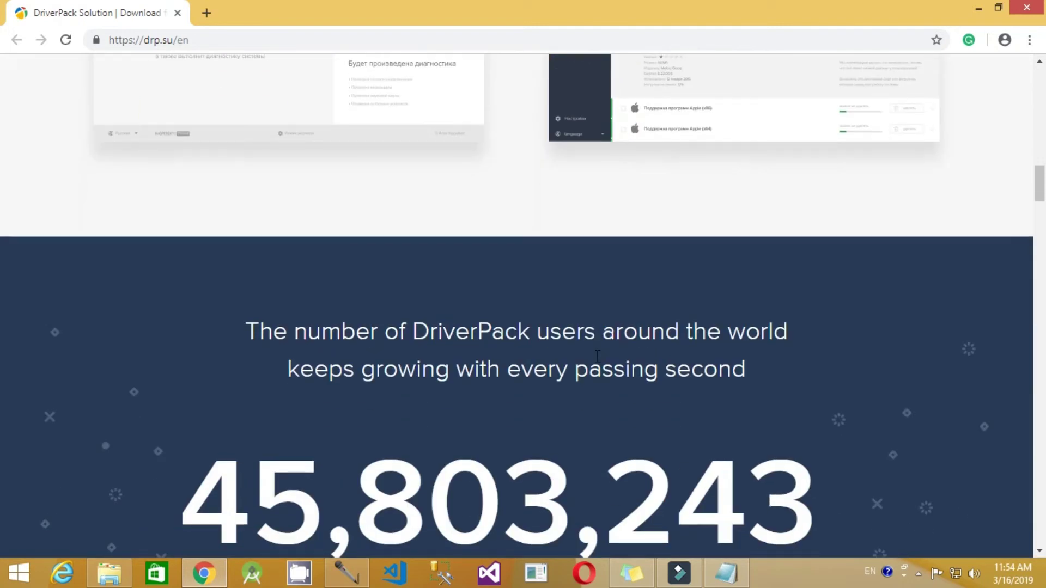
pyautogui.scroll(-8, 597, 356)
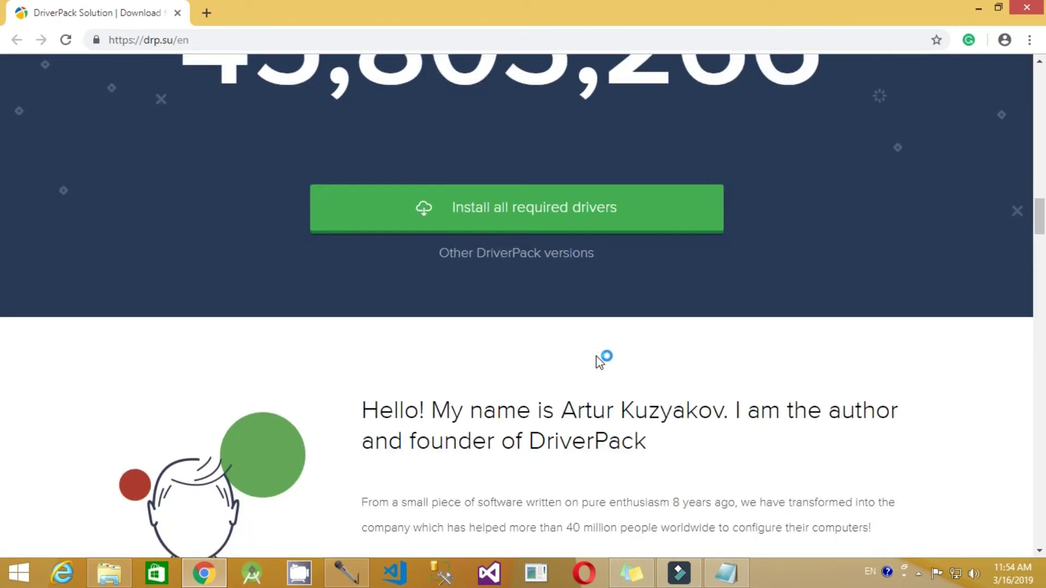
pyautogui.scroll(-4, 596, 356)
pyautogui.scroll(20, 596, 356)
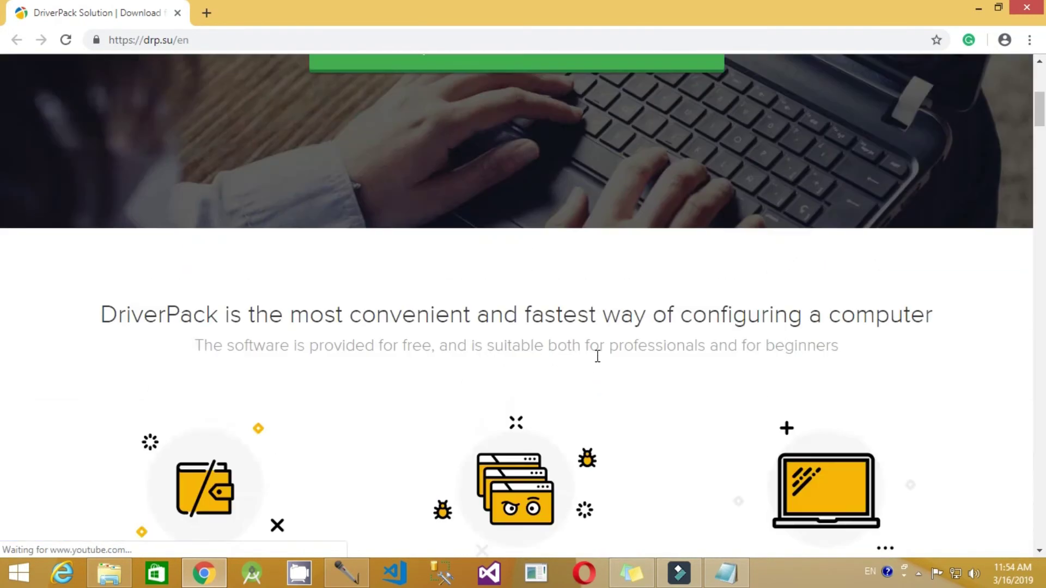
pyautogui.scroll(6, 598, 356)
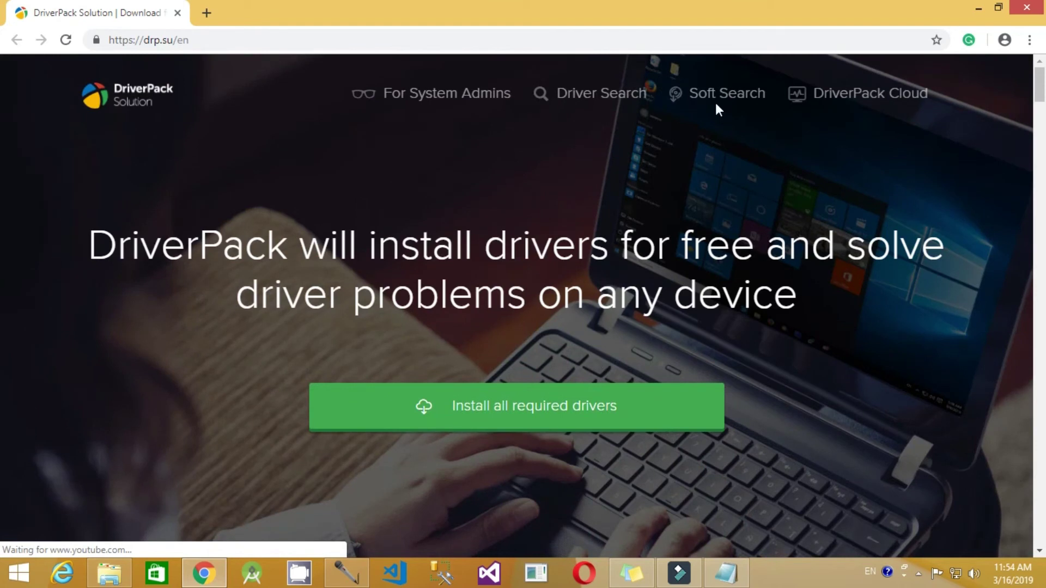
pyautogui.click(979, 8)
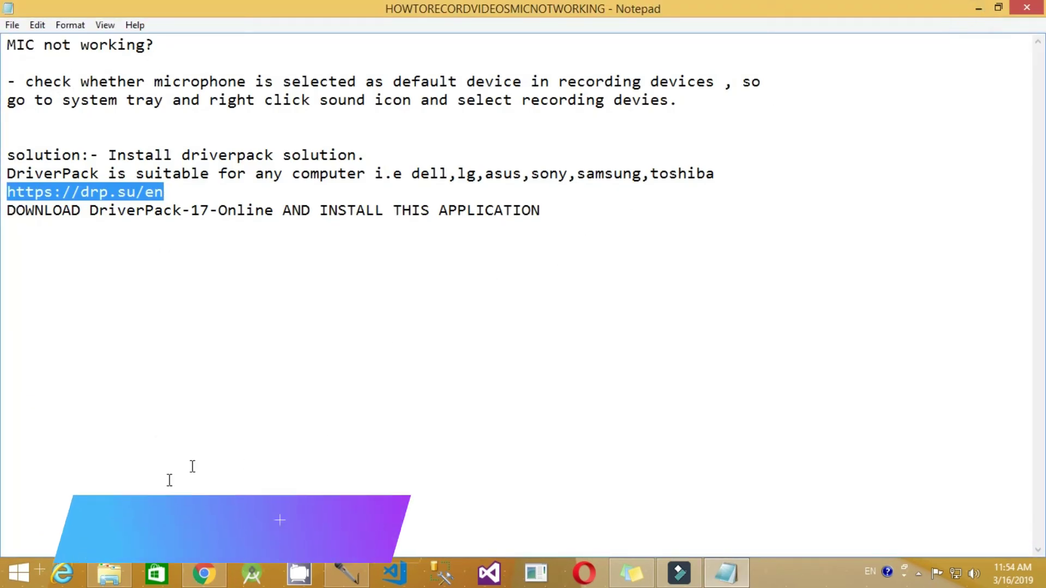
pyautogui.rightClick(19, 572)
pyautogui.click(98, 352)
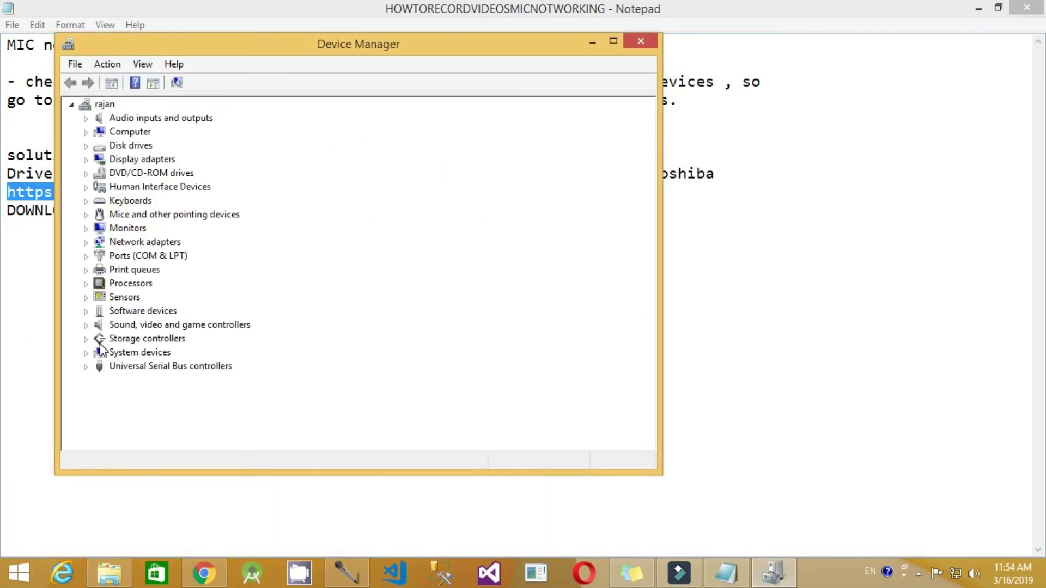
pyautogui.click(641, 42)
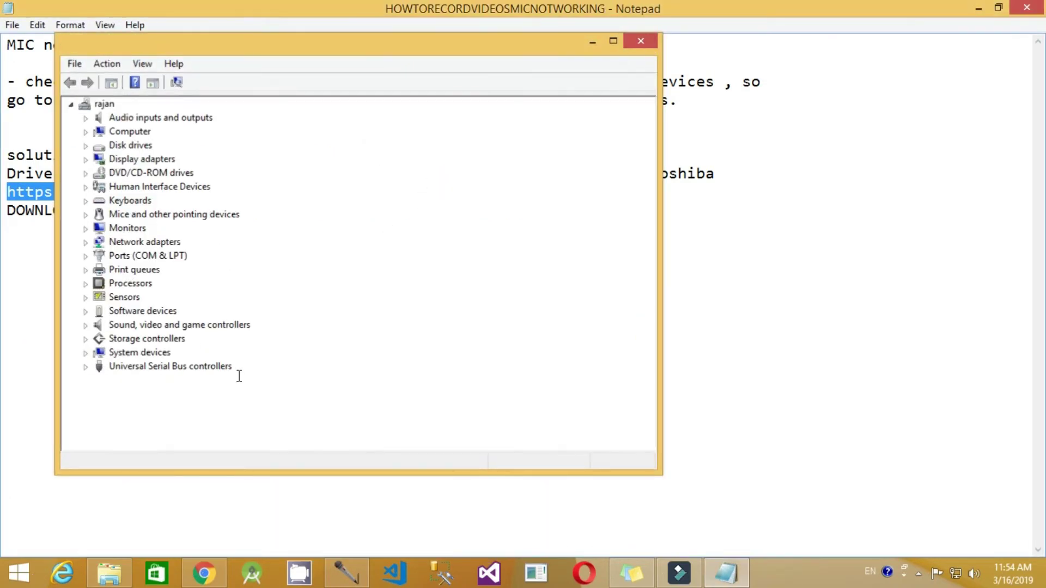
# Open Programs and Features, glance back at the DriverPack page in Chrome, and select DriverPack Cloud among the installed programs
pyautogui.rightClick(19, 581)
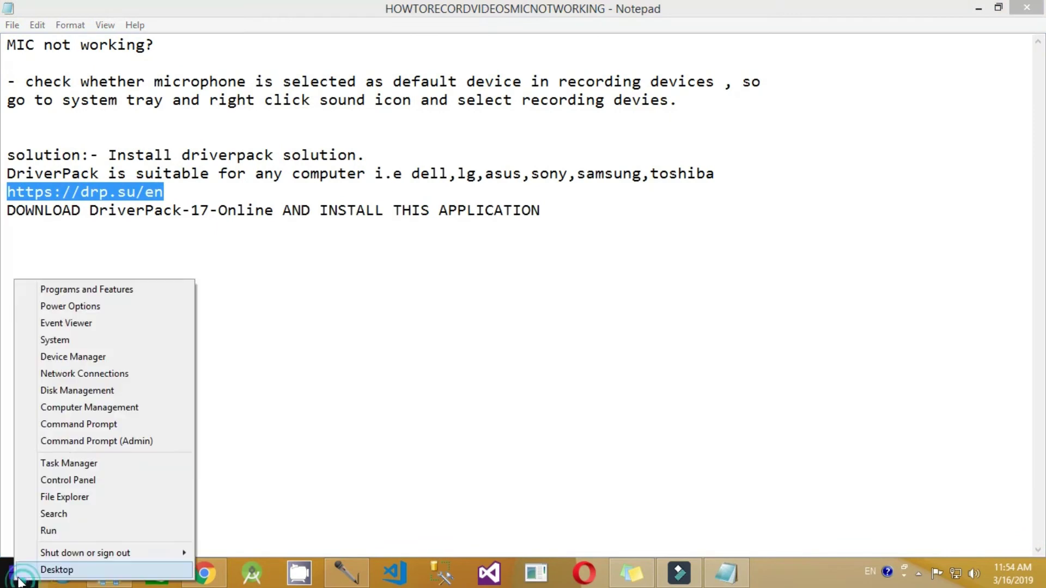
pyautogui.click(123, 289)
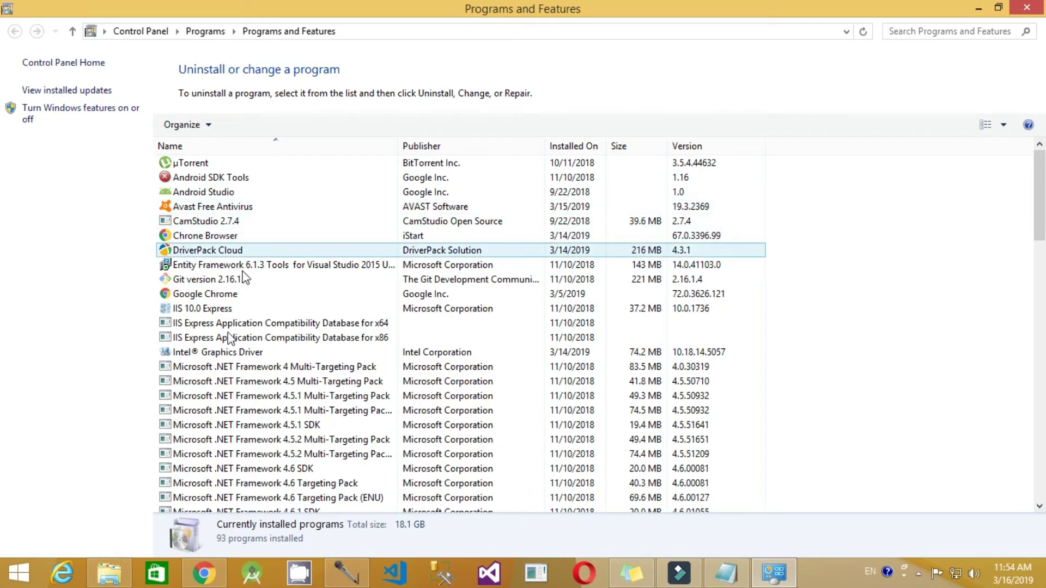
pyautogui.click(212, 579)
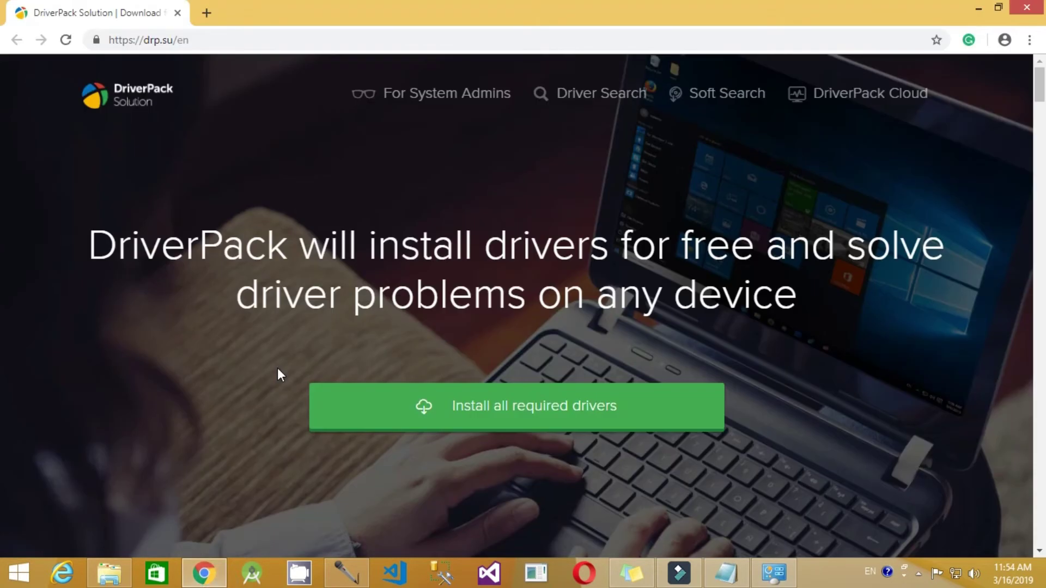
pyautogui.hotkey('alt', 'Tab')
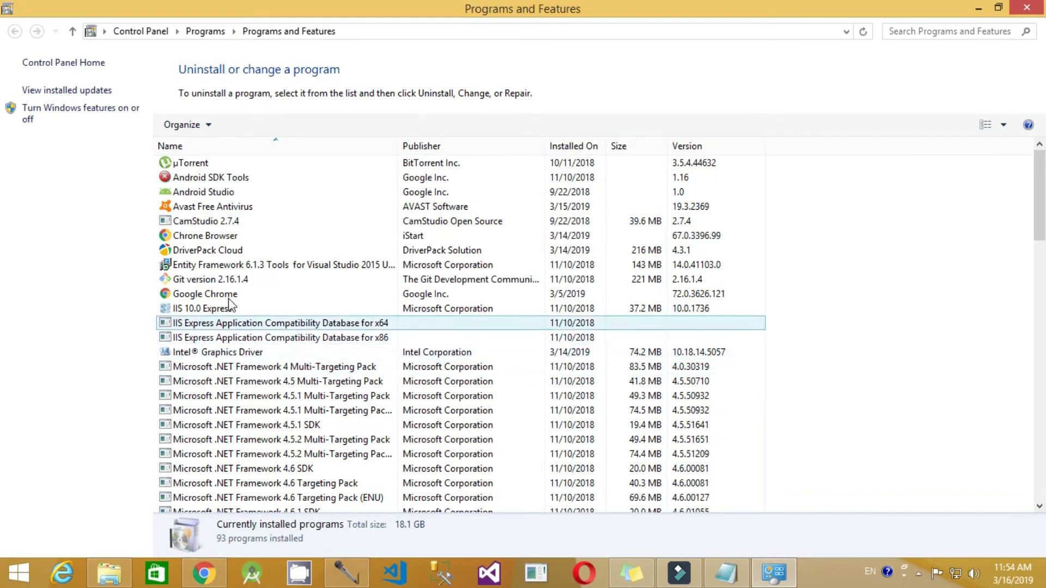
pyautogui.click(203, 250)
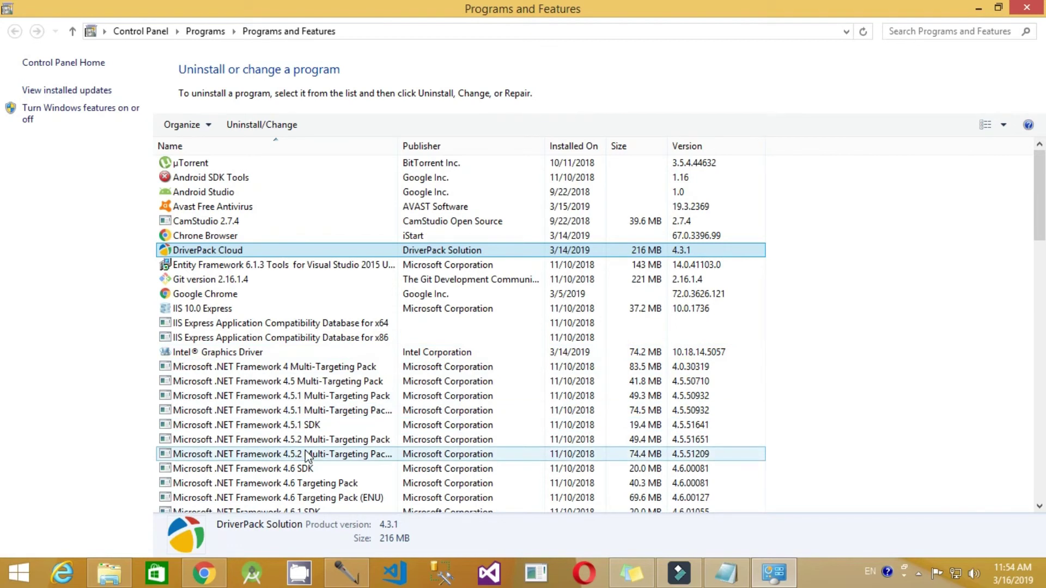
# Find and select Realtek High Definition Audio Driver in the list of installed programs
pyautogui.scroll(-7, 307, 456)
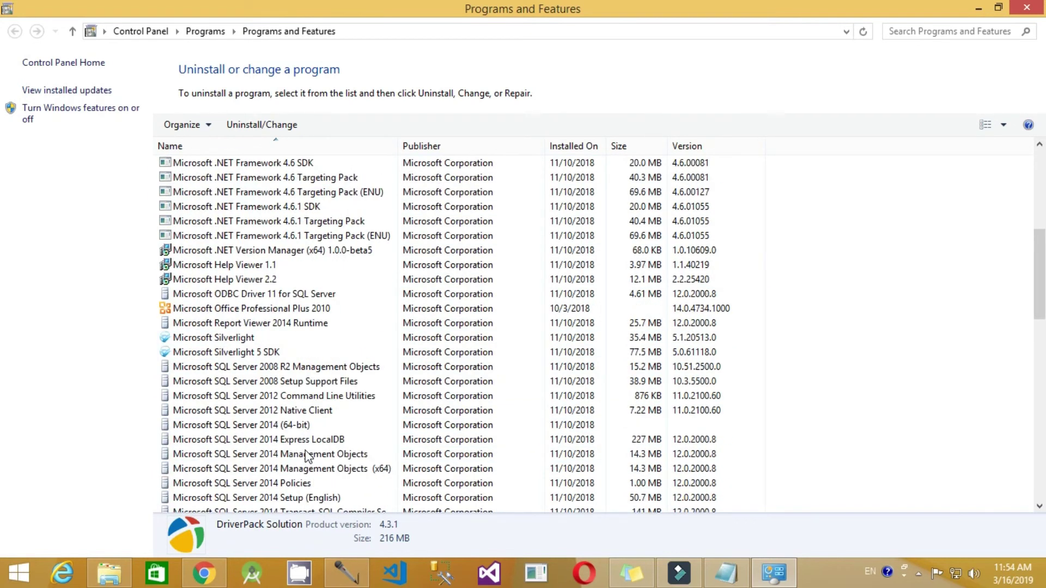
pyautogui.scroll(-20, 307, 456)
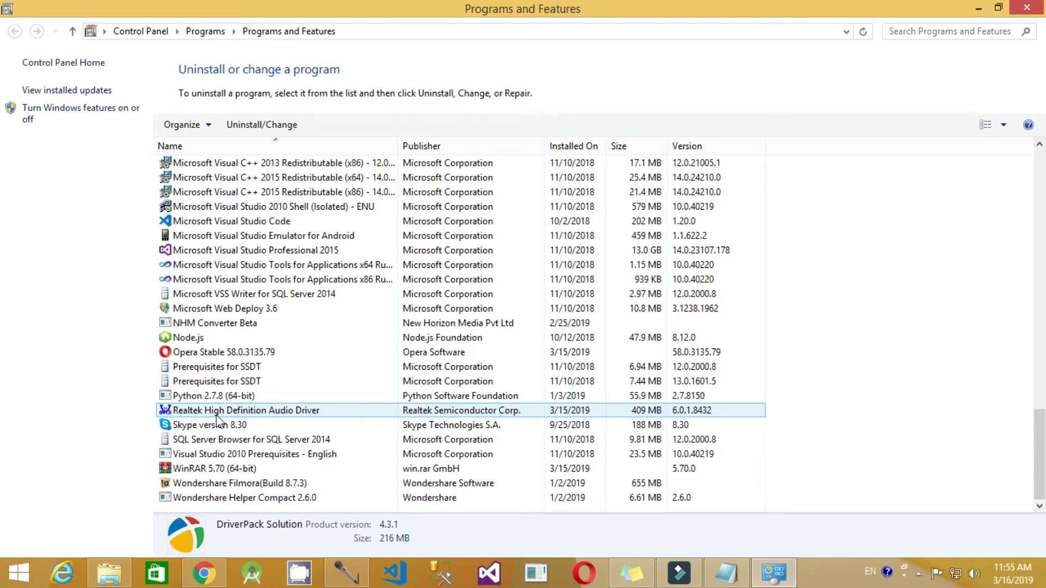
pyautogui.click(260, 416)
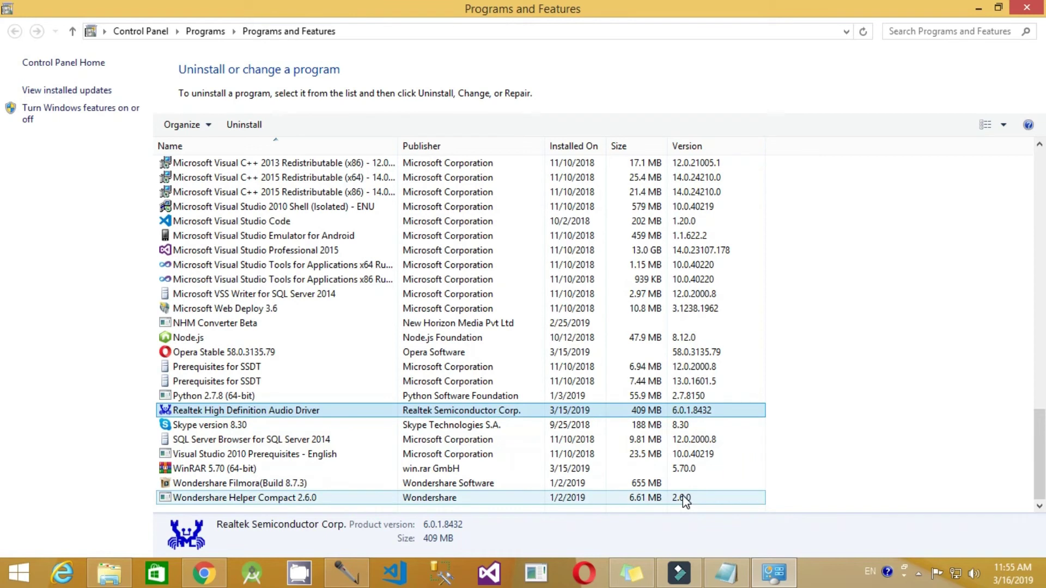
pyautogui.moveTo(688, 579)
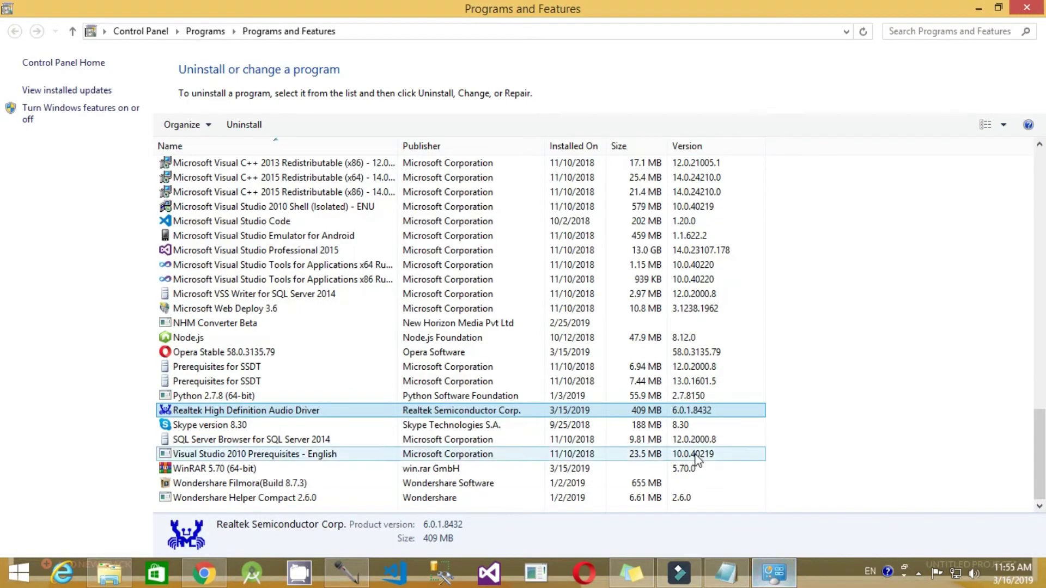
# Return to the Notepad troubleshooting notes, bring up Sound Recorder to view its recording control, and close it
pyautogui.click(725, 572)
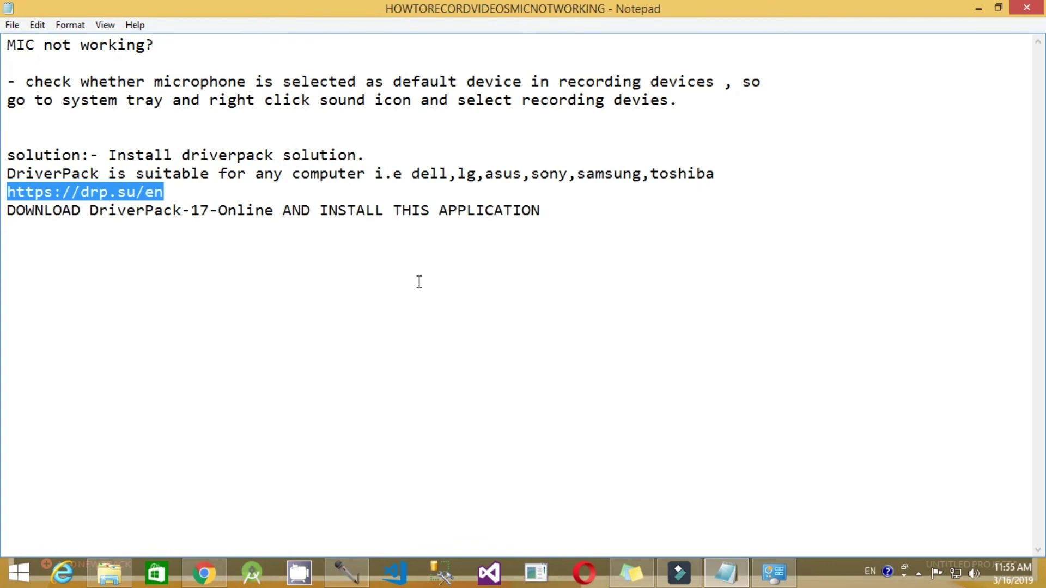
pyautogui.click(349, 575)
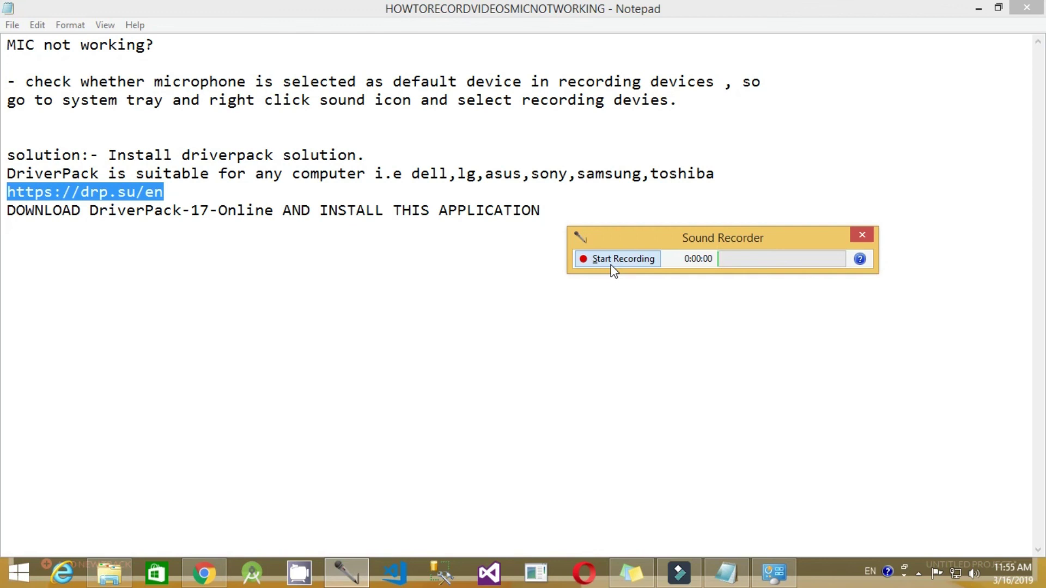
pyautogui.click(865, 239)
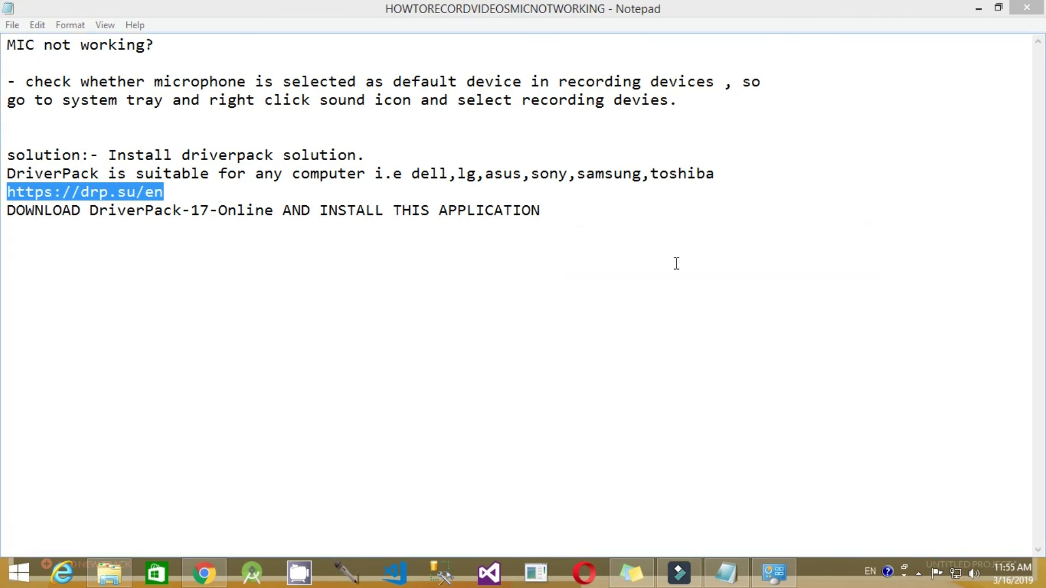